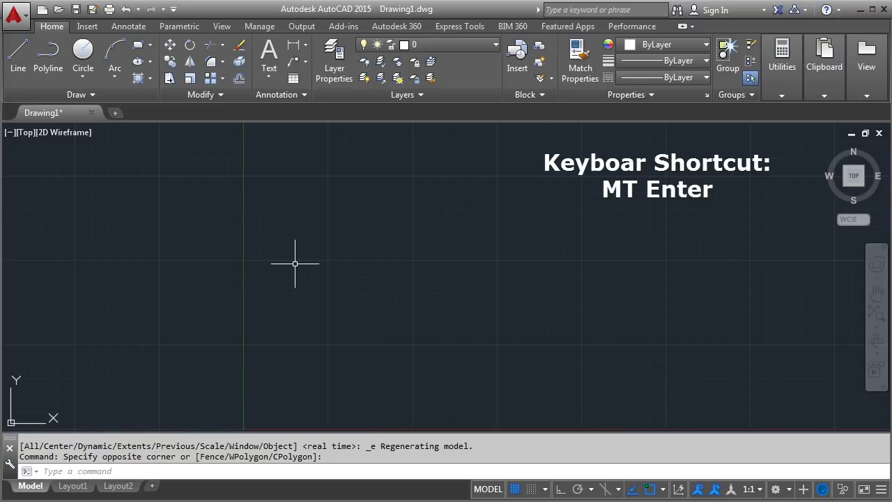
# Start the MTEXT multiline text command from the command line
pyautogui.write('mt')
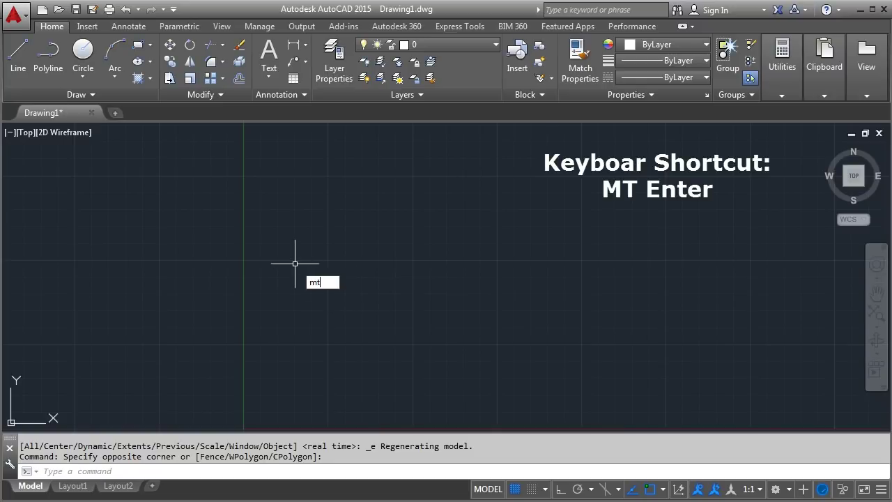
pyautogui.press('Return')
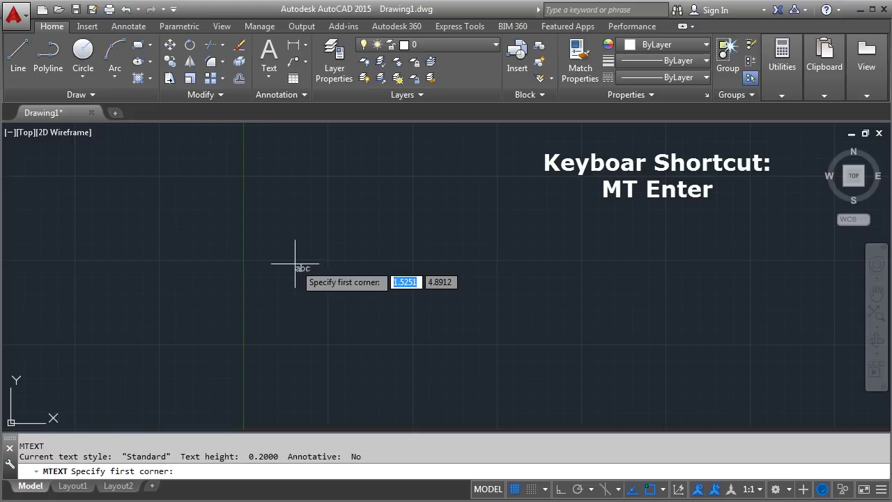
# Draw the MText box and type 'NOTES:', 'ALL DIMENSIONS ARE IN MM.' and 'REMOVE SHARP EDGES.' on three lines
pyautogui.click(182, 176)
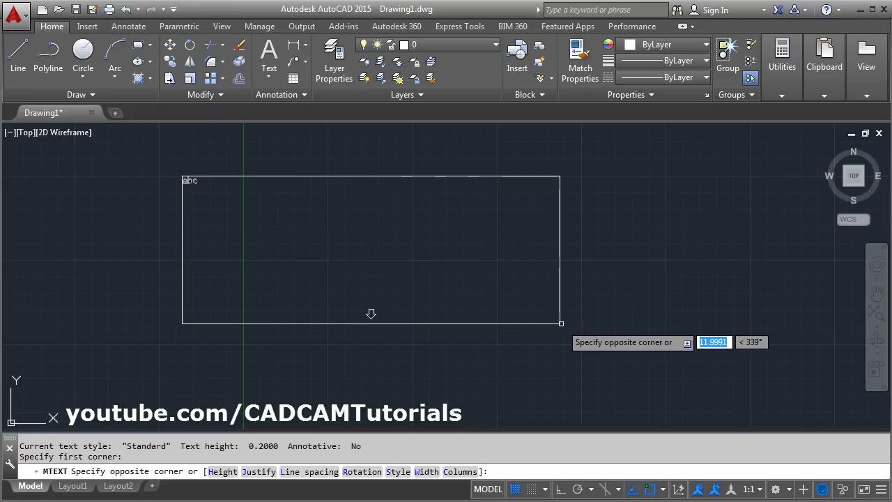
pyautogui.click(576, 327)
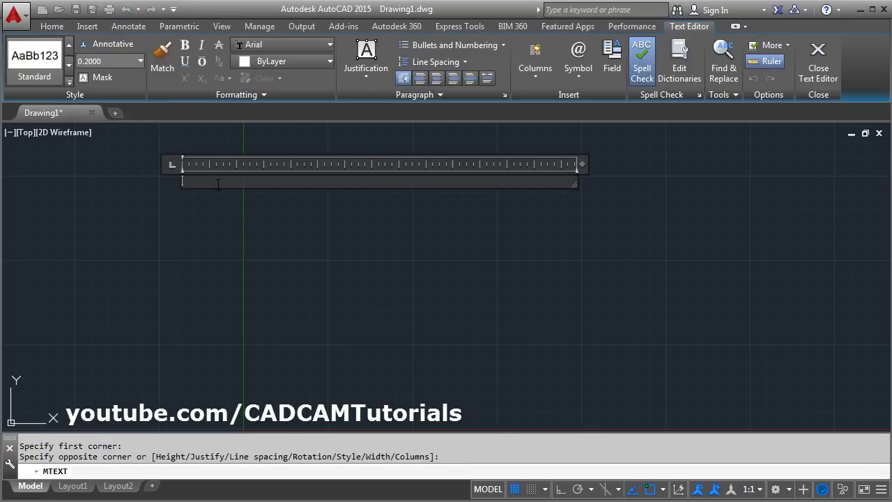
pyautogui.write('NOTES:')
pyautogui.press('Return')
pyautogui.write('ALL DIMENSION')
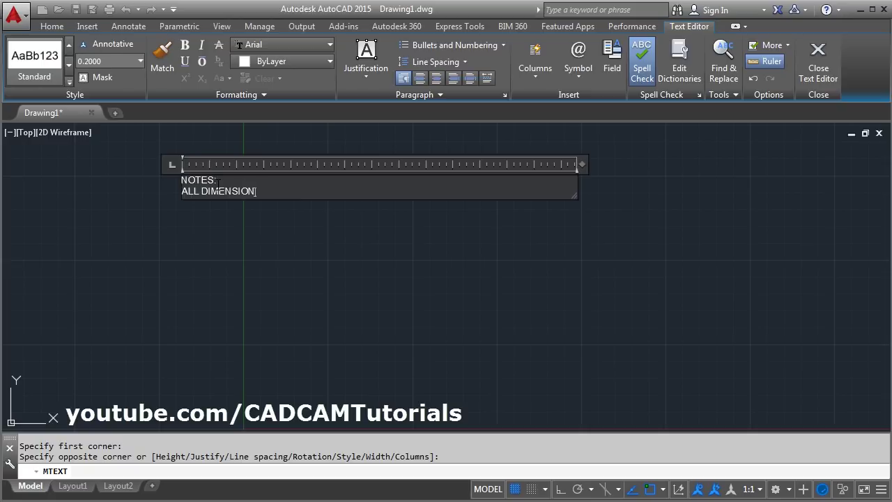
pyautogui.write('S ARE IN MM.')
pyautogui.press('Return')
pyautogui.write('REMOVE SHARP EDGES.')
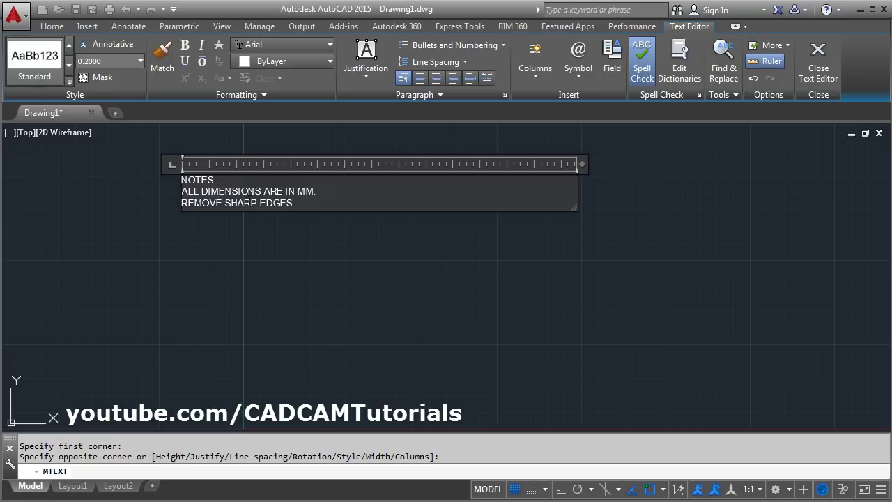
# Set the NOTES: heading's text height to 0.5
pyautogui.scroll(4, 207, 155)
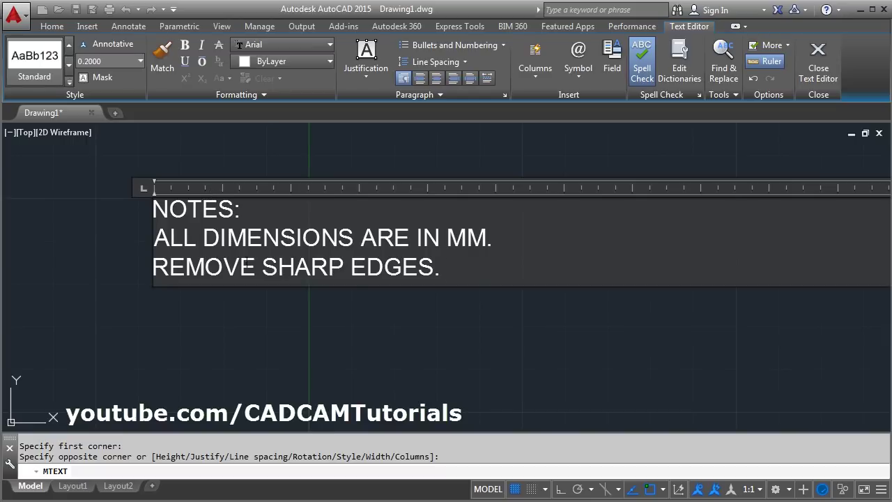
pyautogui.moveTo(248, 210); pyautogui.dragTo(152, 210)
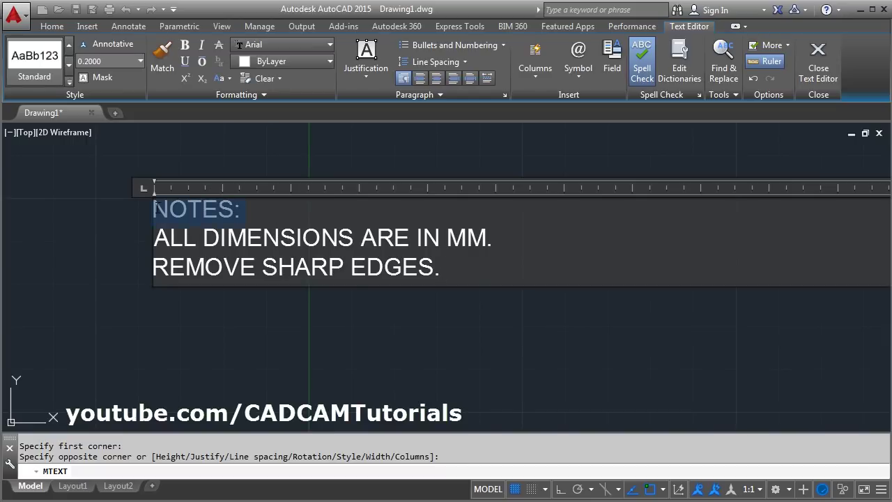
pyautogui.click(99, 61)
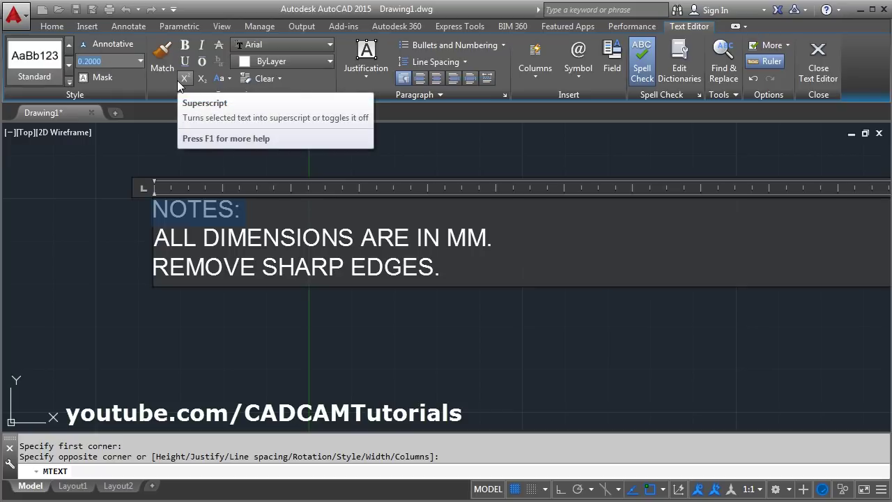
pyautogui.press('BackSpace')
pyautogui.write('.5')
pyautogui.press('Return')
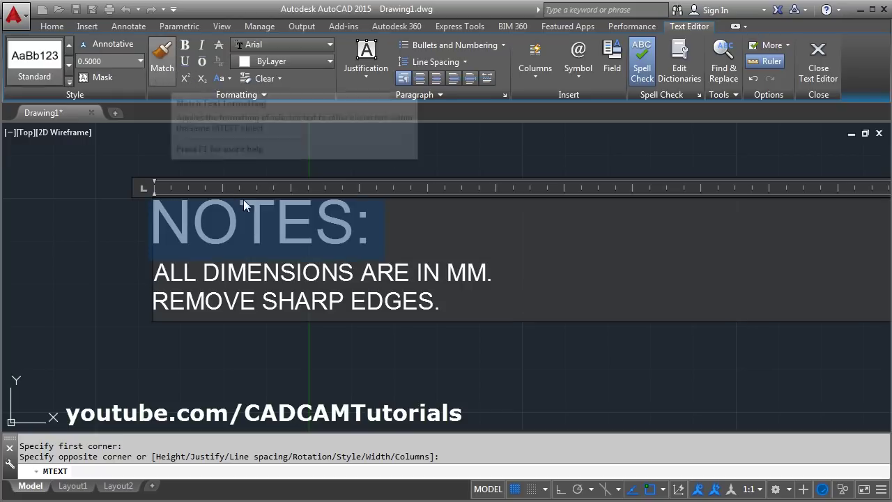
# Make NOTES: bold, italic and underlined, then add an empty line below the notes
pyautogui.click(184, 46)
pyautogui.click(199, 46)
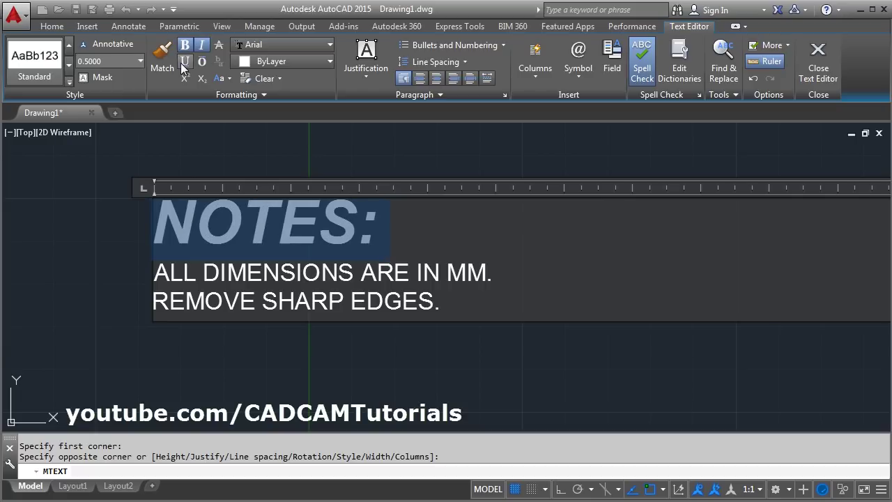
pyautogui.click(184, 61)
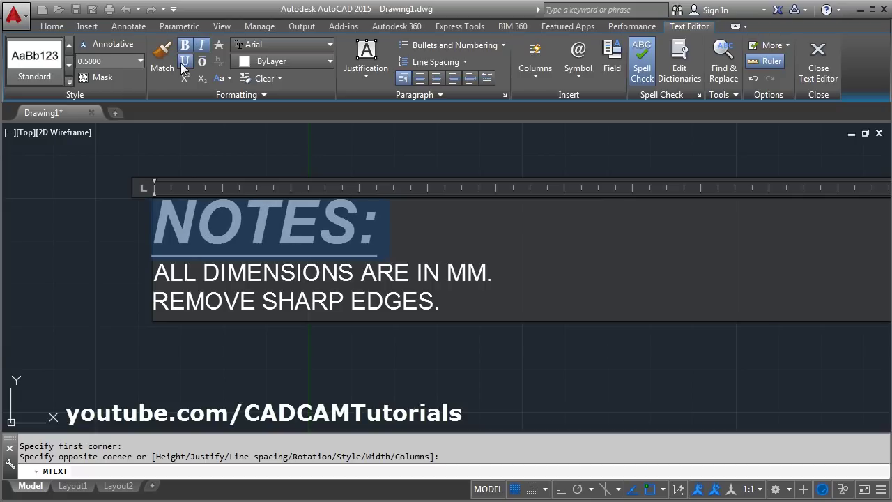
pyautogui.click(219, 45)
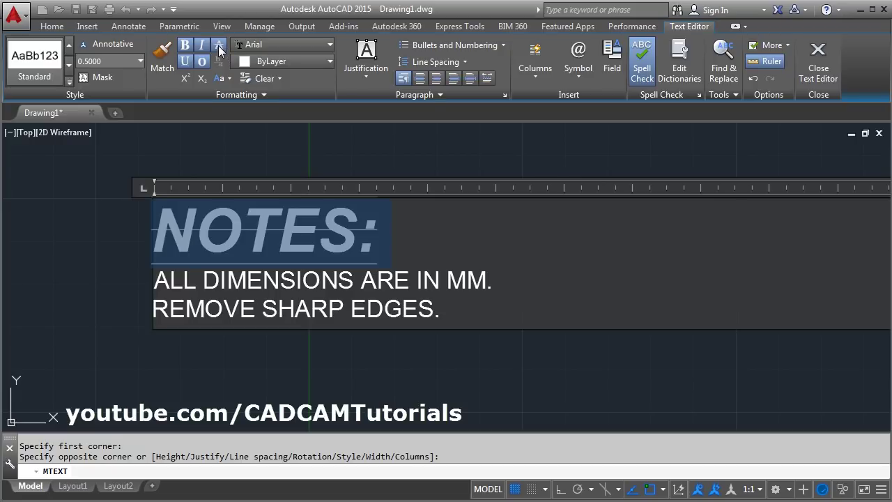
pyautogui.click(479, 317)
pyautogui.press('Return')
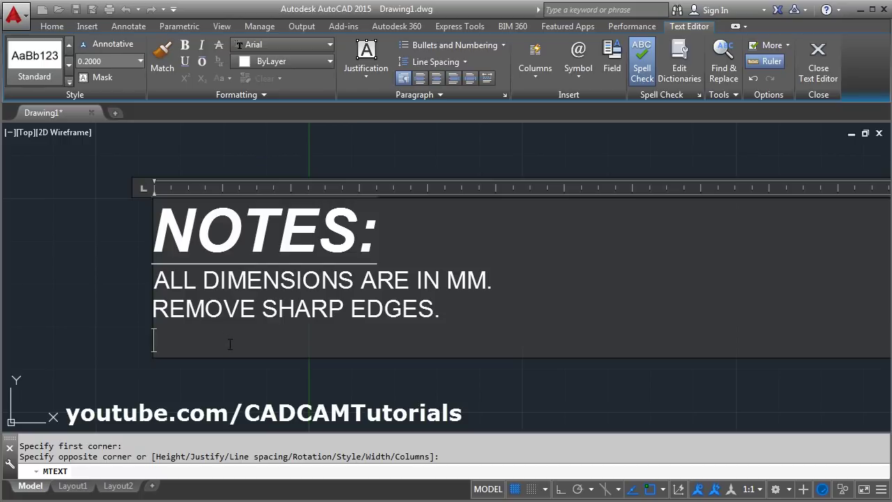
# Type 102 and turn the final 2 into a subscript
pyautogui.write('102')
pyautogui.hotkey('shift', 'Left')
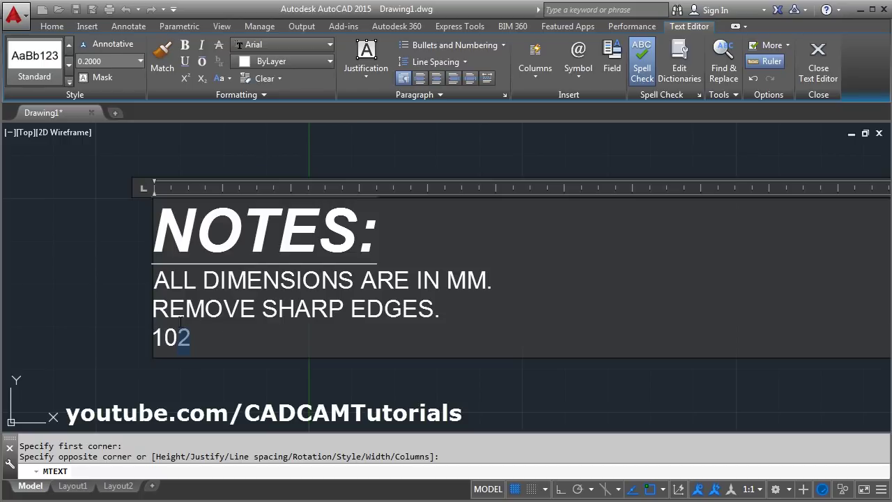
pyautogui.click(185, 79)
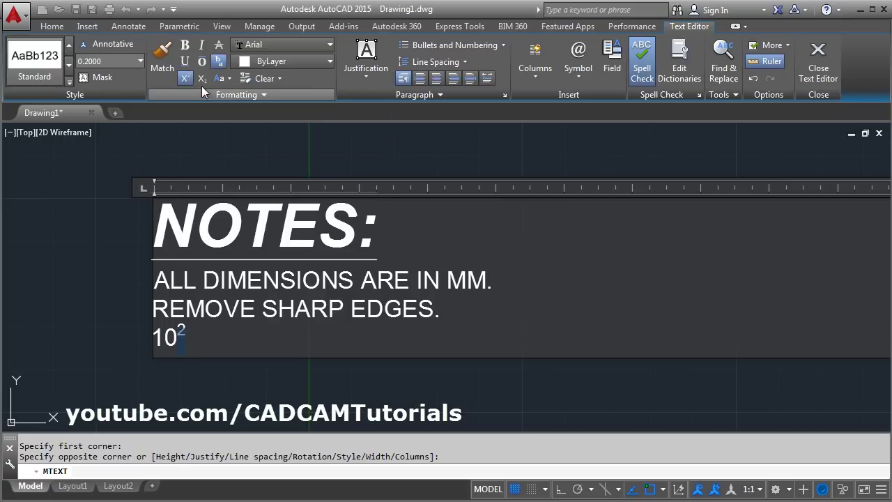
pyautogui.click(201, 79)
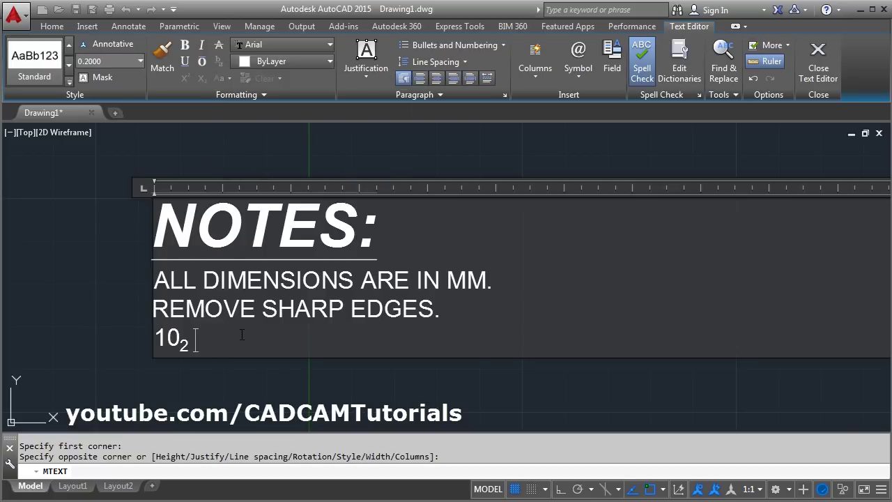
# Add a horizontally stacked 10/20 fraction, then type 10 +0.001^-0.001
pyautogui.write('10/')
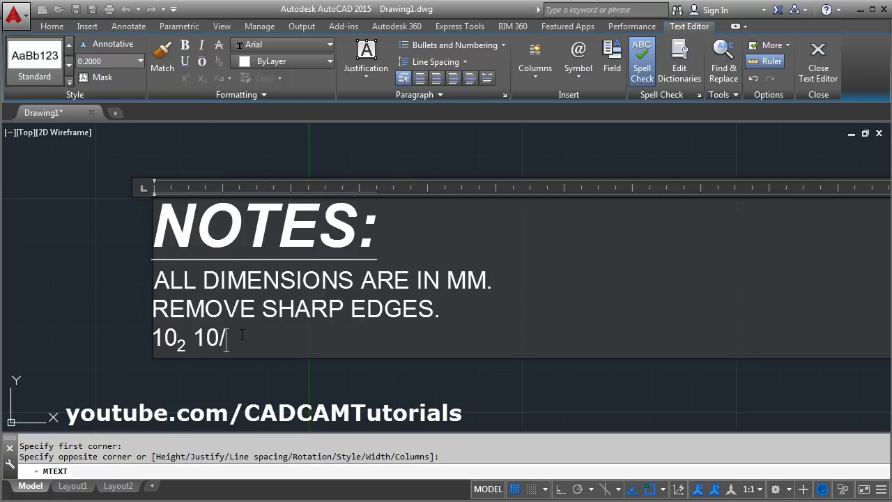
pyautogui.write('20')
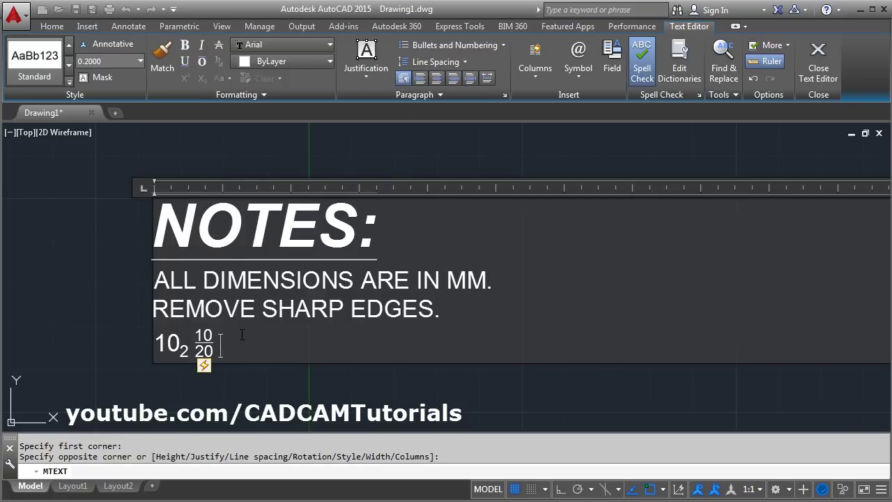
pyautogui.click(205, 365)
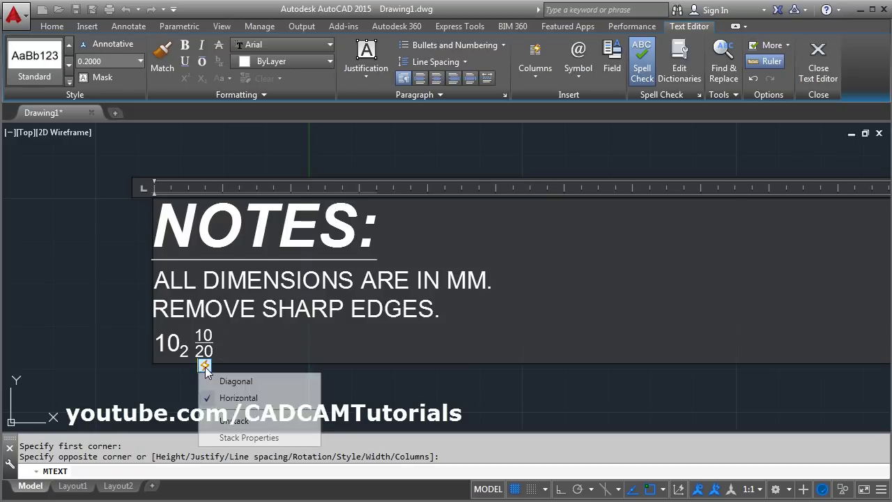
pyautogui.click(236, 382)
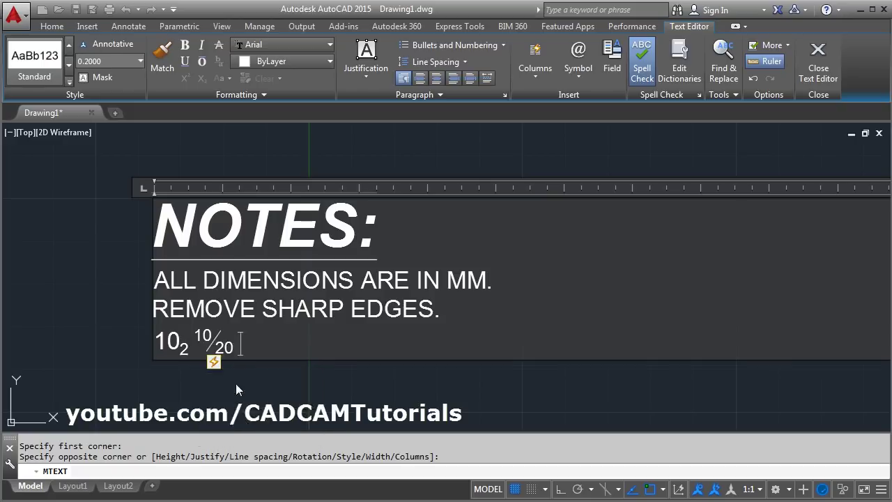
pyautogui.click(215, 363)
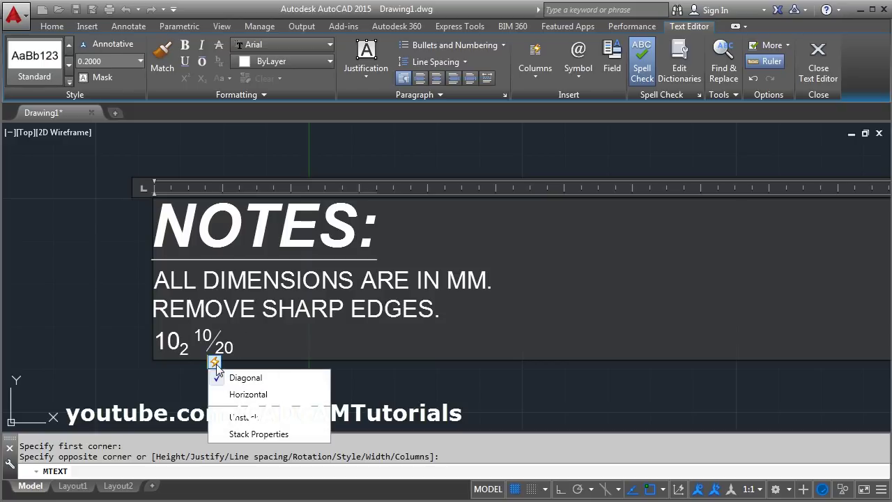
pyautogui.click(252, 395)
pyautogui.click(258, 340)
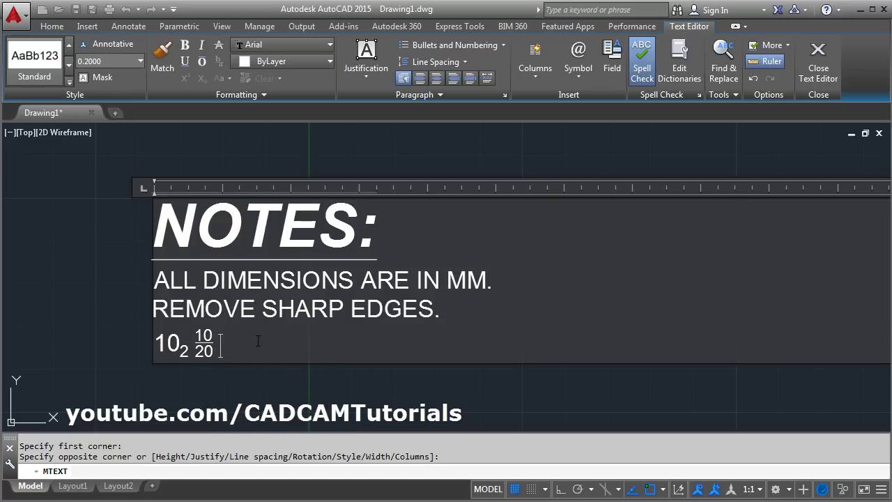
pyautogui.write('10 +0.001')
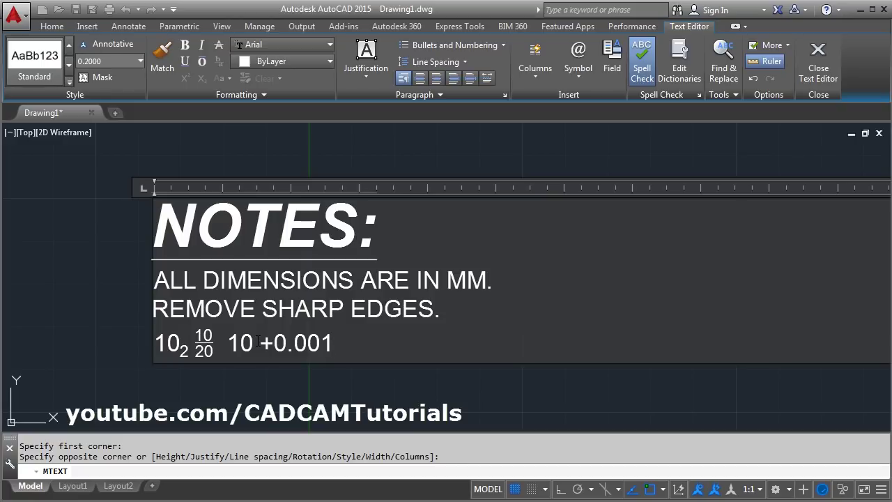
pyautogui.write('^-0.001')
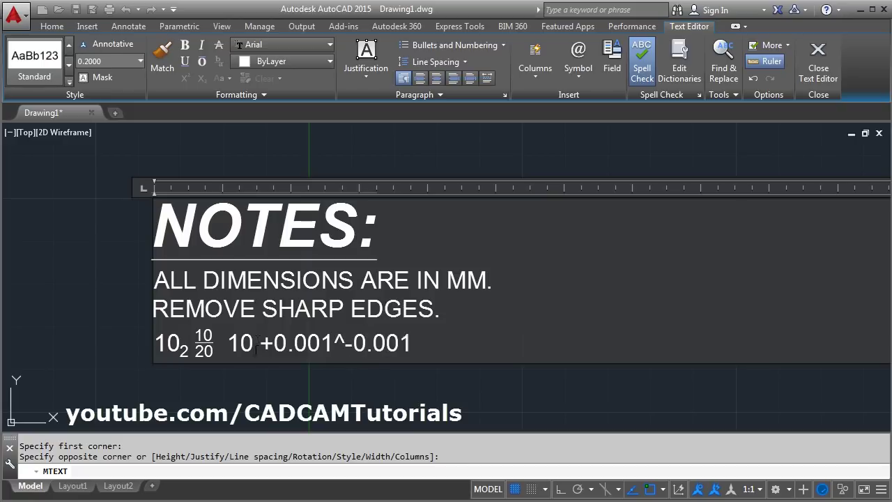
# Stack +0.001^-0.001 into a tolerance after 10, then select the NOTES: heading
pyautogui.moveTo(260, 342); pyautogui.dragTo(410, 341)
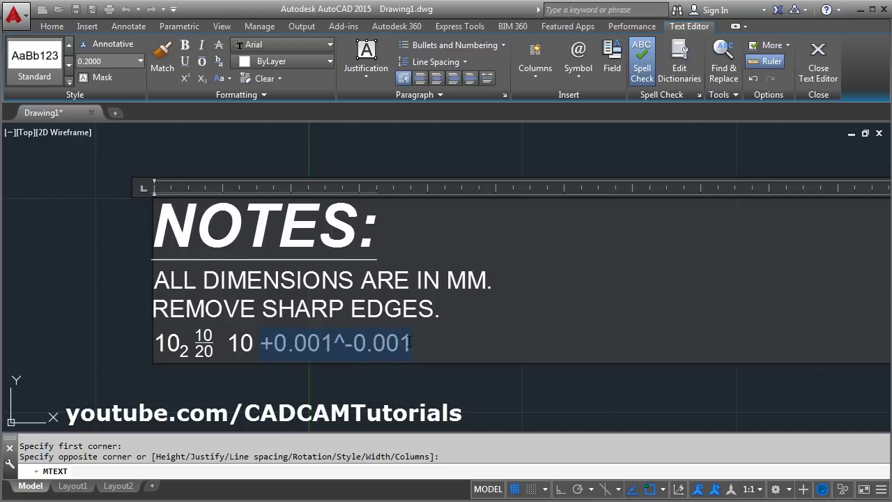
pyautogui.click(216, 62)
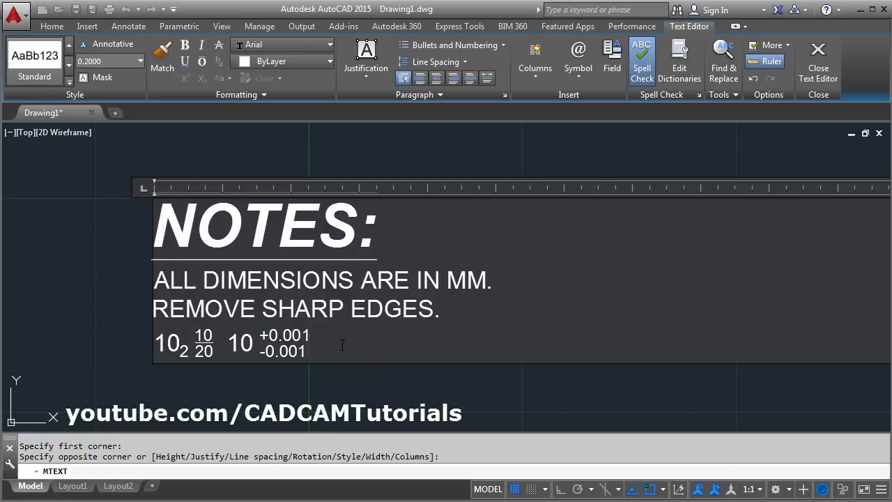
pyautogui.moveTo(387, 229); pyautogui.dragTo(152, 234)
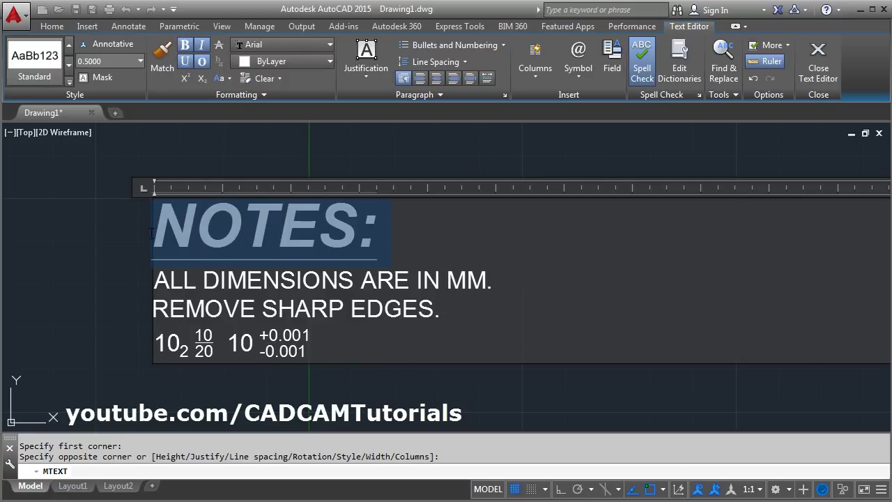
# Give the NOTES: heading the Arial Black font and red colour
pyautogui.click(283, 43)
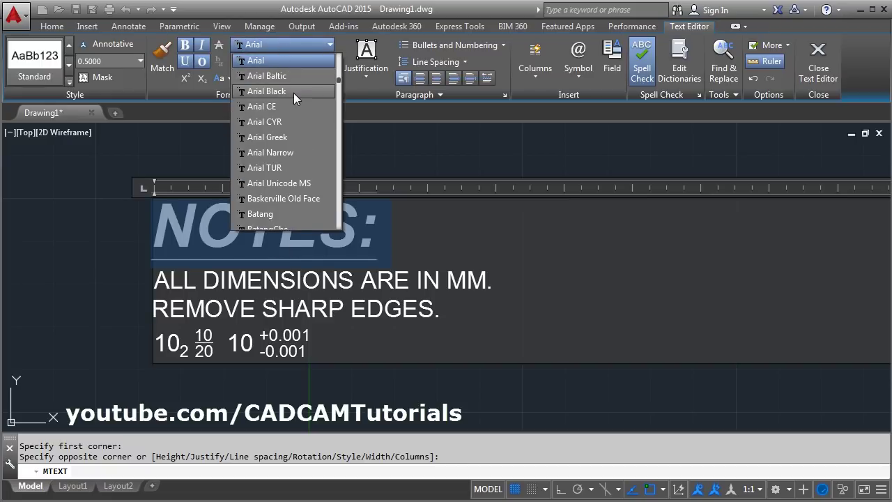
pyautogui.click(293, 93)
pyautogui.click(288, 60)
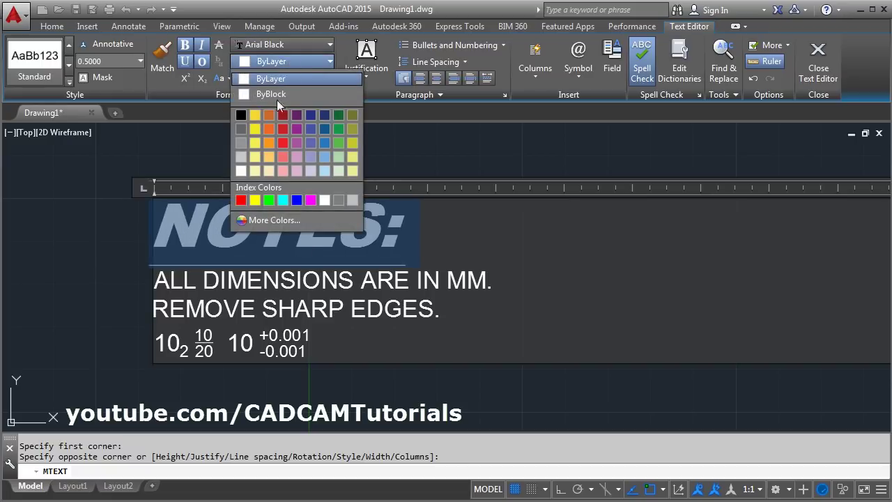
pyautogui.click(283, 143)
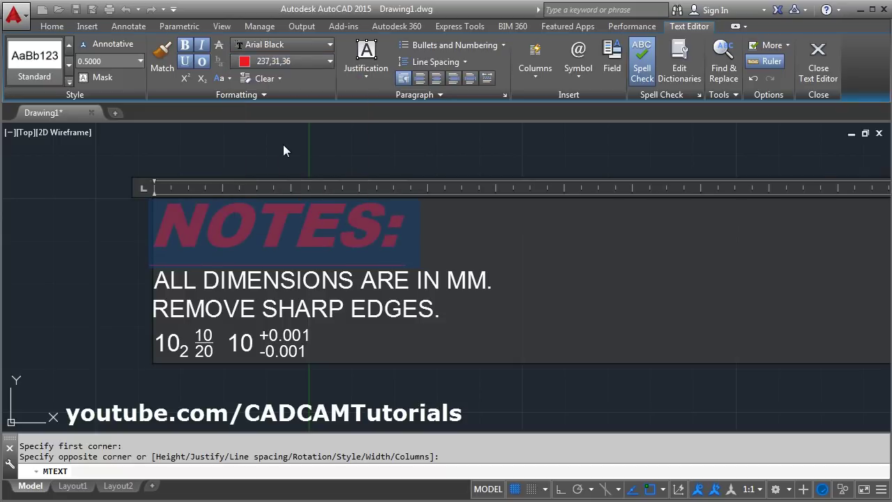
pyautogui.click(327, 270)
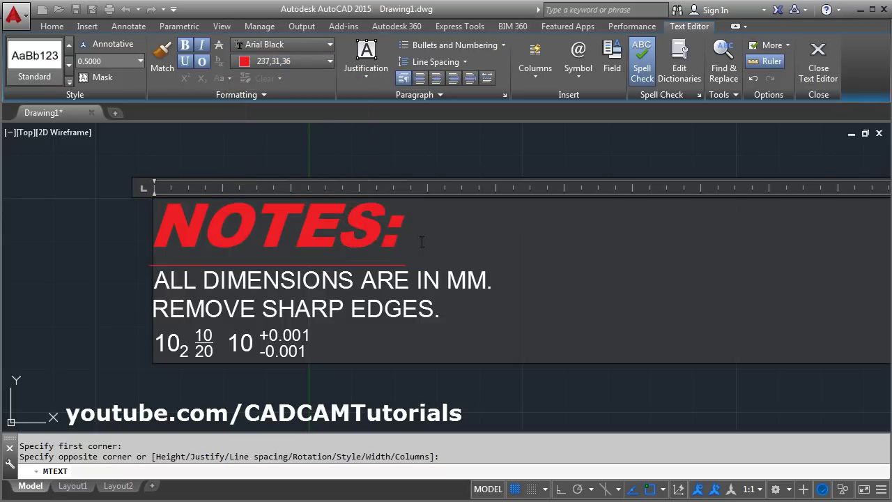
# Remove the character formatting from NOTES:, then select the two note lines below
pyautogui.moveTo(413, 240); pyautogui.dragTo(155, 229)
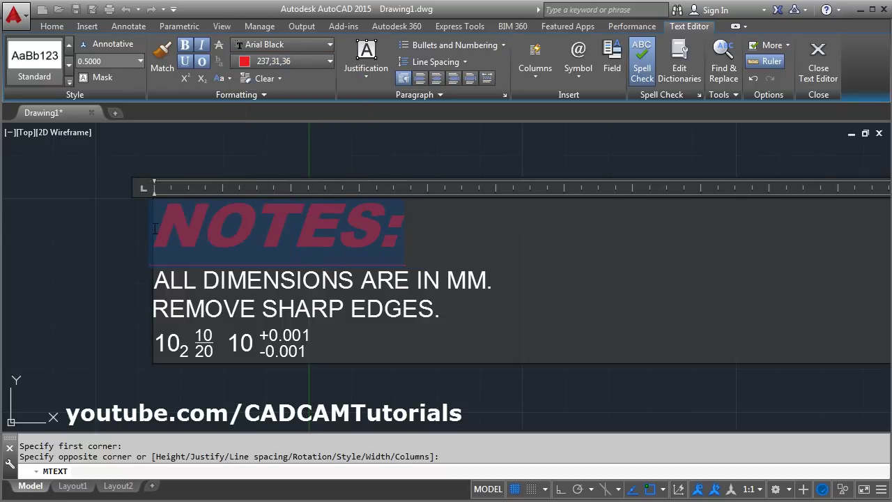
pyautogui.click(278, 79)
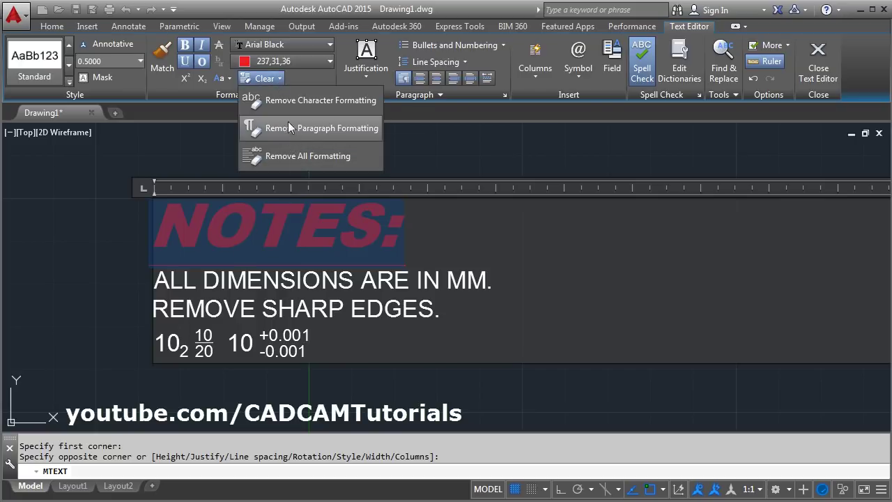
pyautogui.click(315, 102)
pyautogui.click(314, 103)
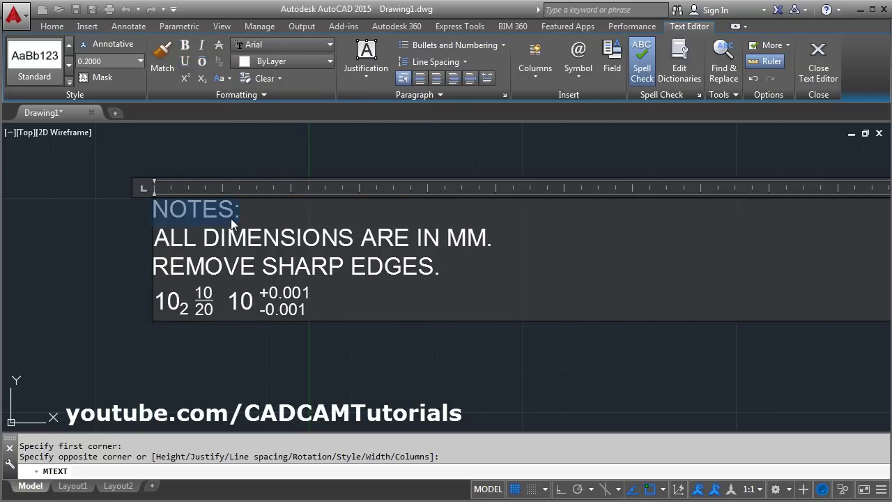
pyautogui.click(250, 210)
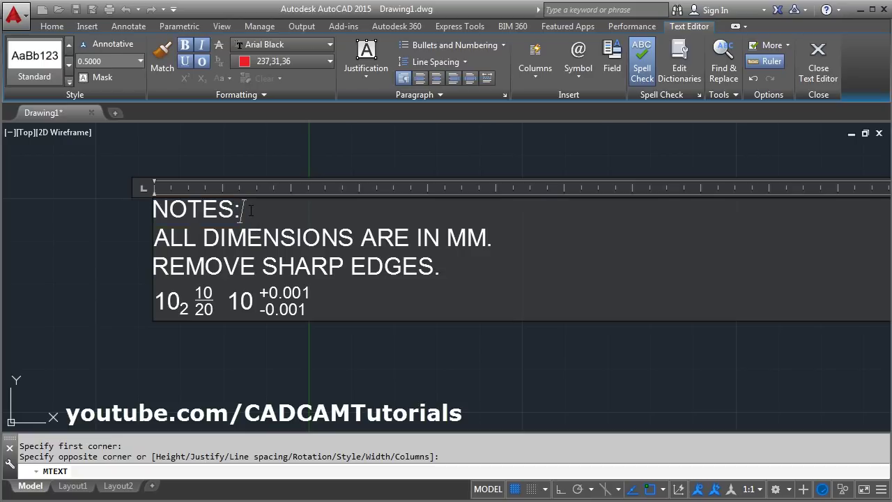
pyautogui.moveTo(444, 267); pyautogui.dragTo(154, 240)
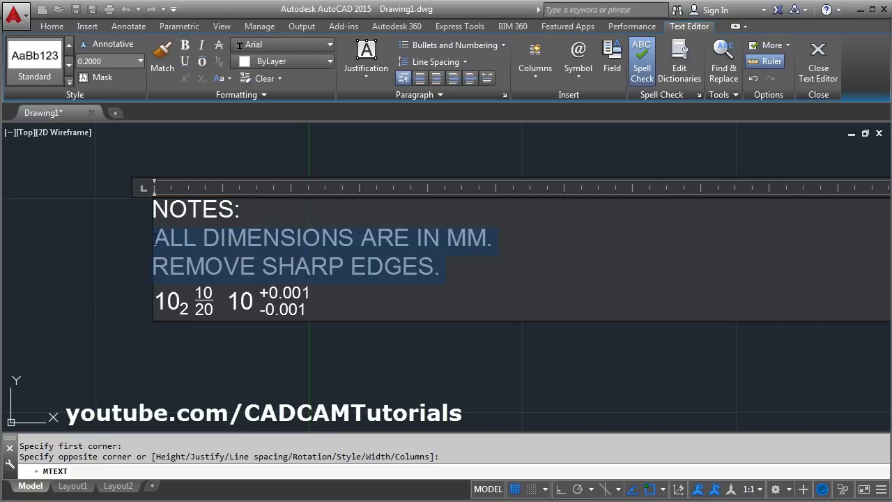
pyautogui.click(485, 47)
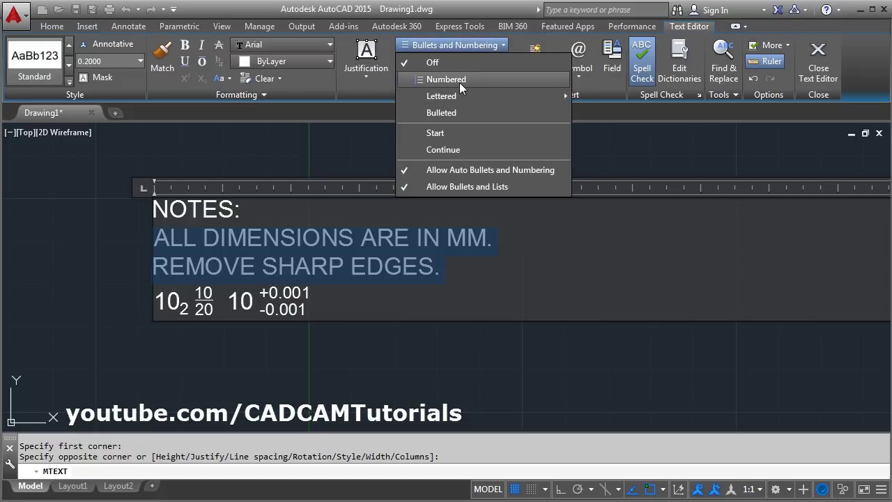
pyautogui.click(460, 82)
pyautogui.click(451, 45)
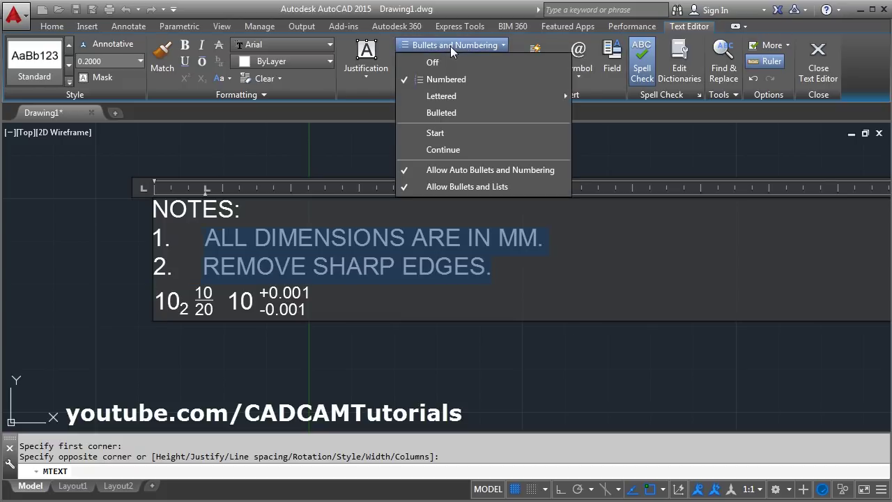
pyautogui.moveTo(448, 98)
pyautogui.click(623, 98)
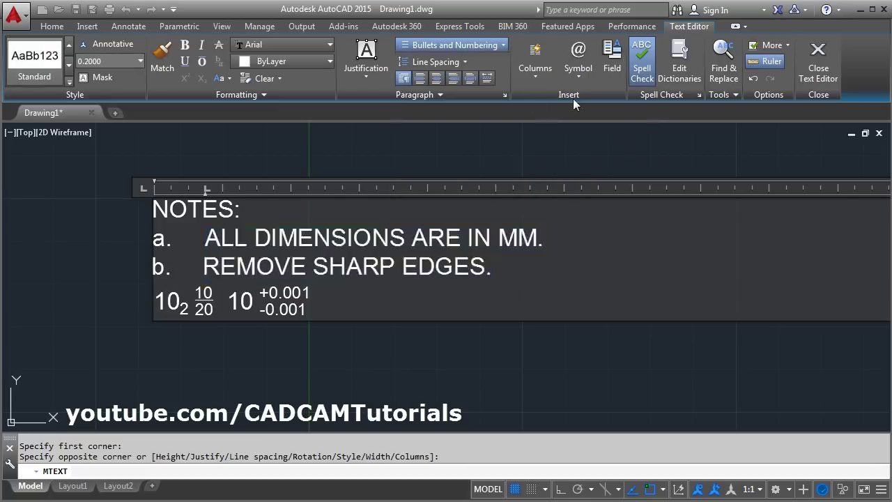
pyautogui.click(444, 48)
pyautogui.click(439, 115)
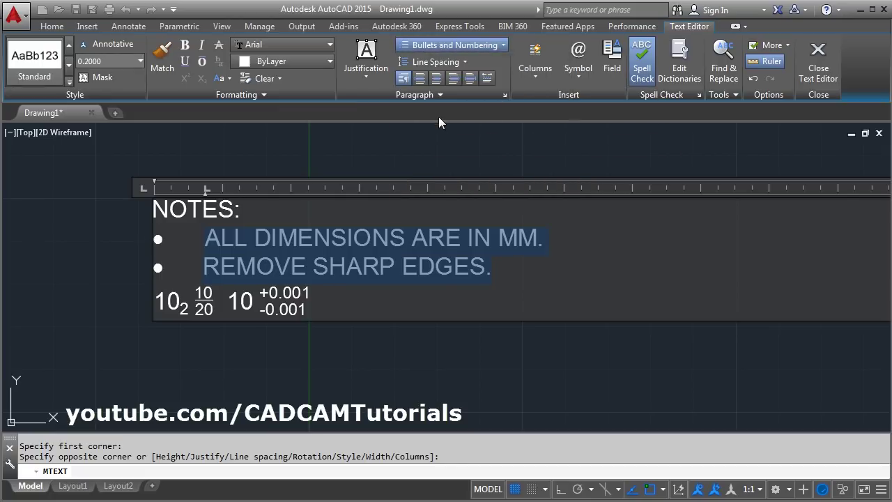
pyautogui.click(462, 62)
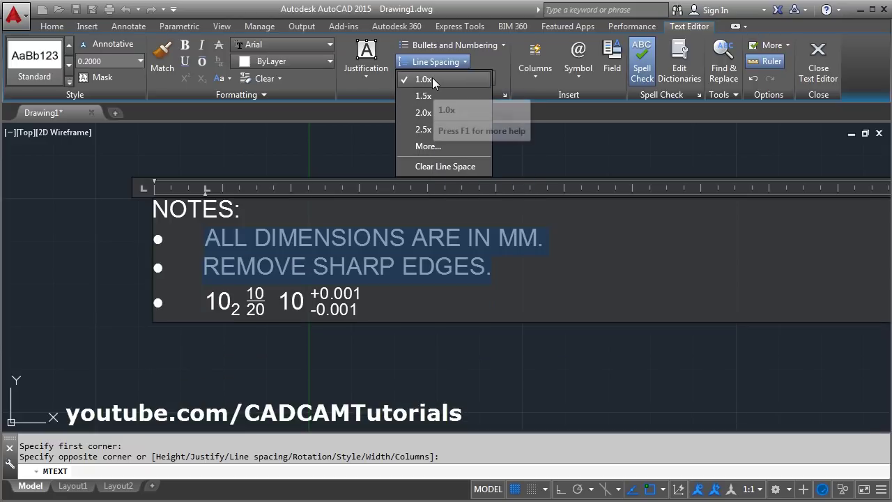
pyautogui.click(432, 79)
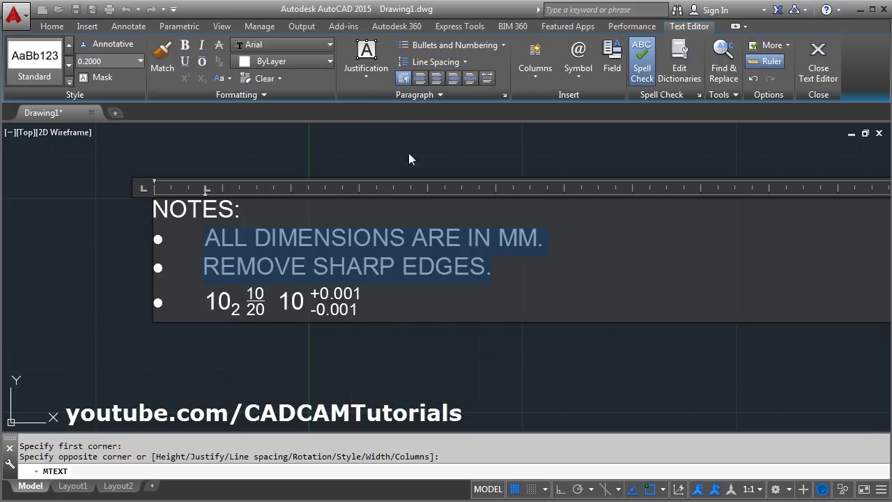
pyautogui.click(435, 44)
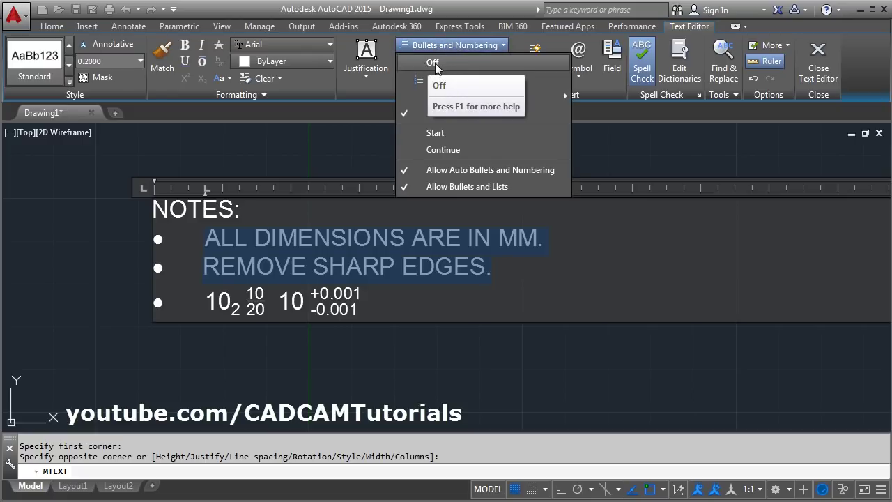
pyautogui.click(434, 63)
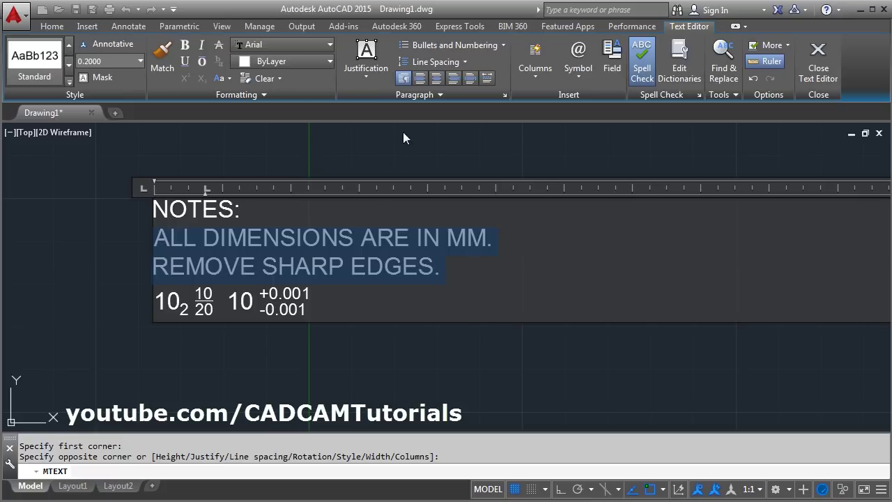
pyautogui.click(435, 78)
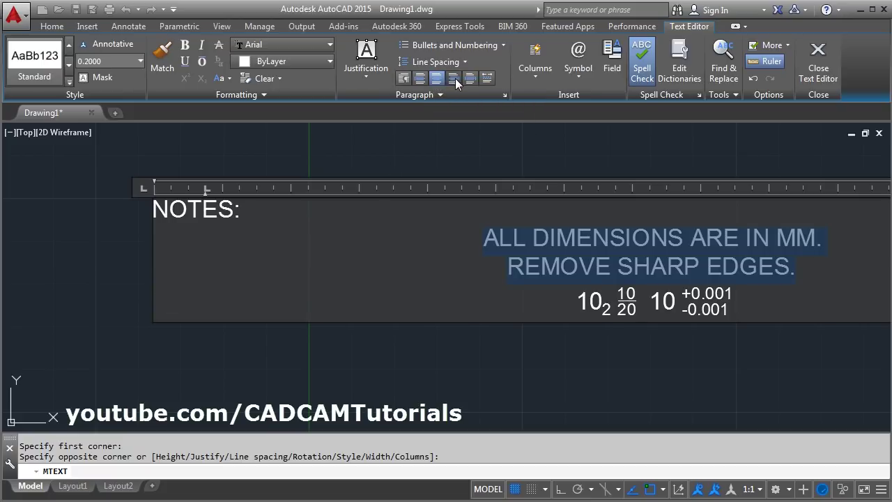
pyautogui.click(453, 78)
pyautogui.click(420, 78)
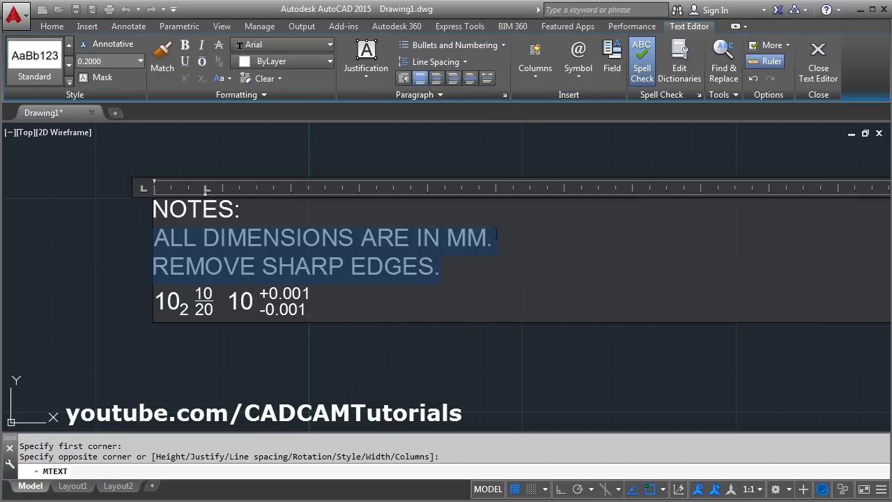
# Switch the text to 2 static columns and shorten the text box
pyautogui.click(538, 77)
pyautogui.moveTo(570, 132)
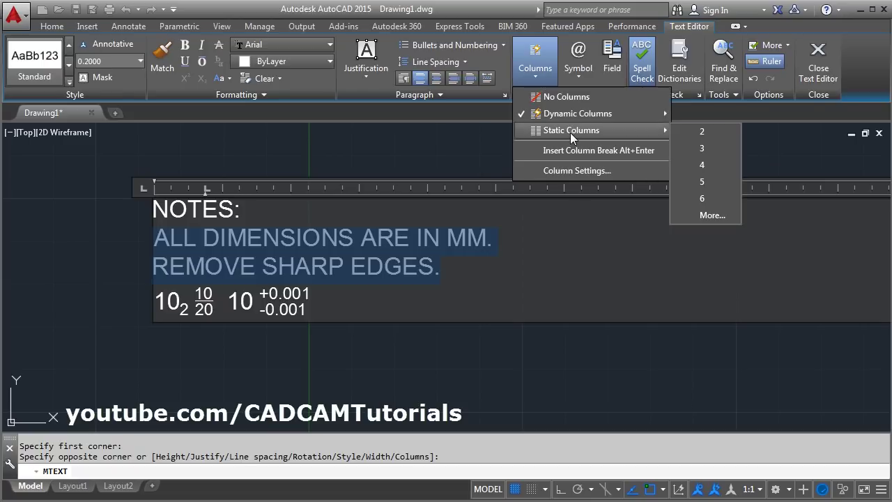
pyautogui.click(704, 132)
pyautogui.scroll(-5, 386, 218)
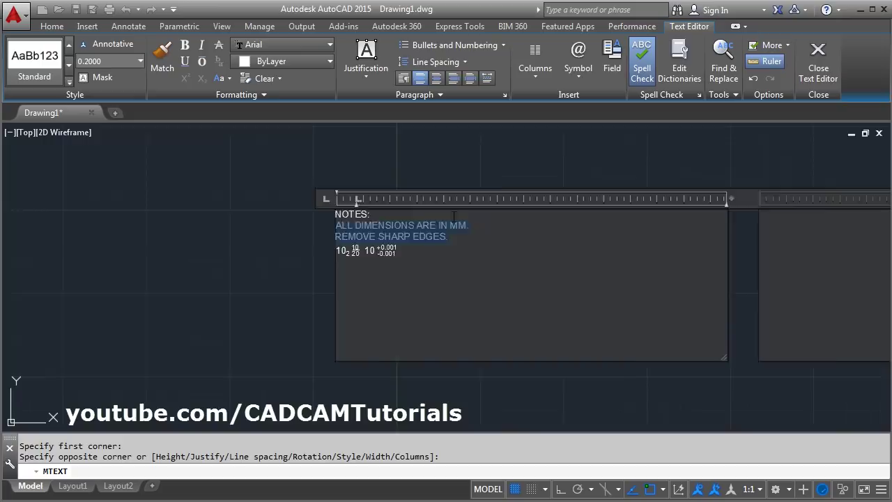
pyautogui.moveTo(386, 218); pyautogui.dragTo(379, 235, button='middle')
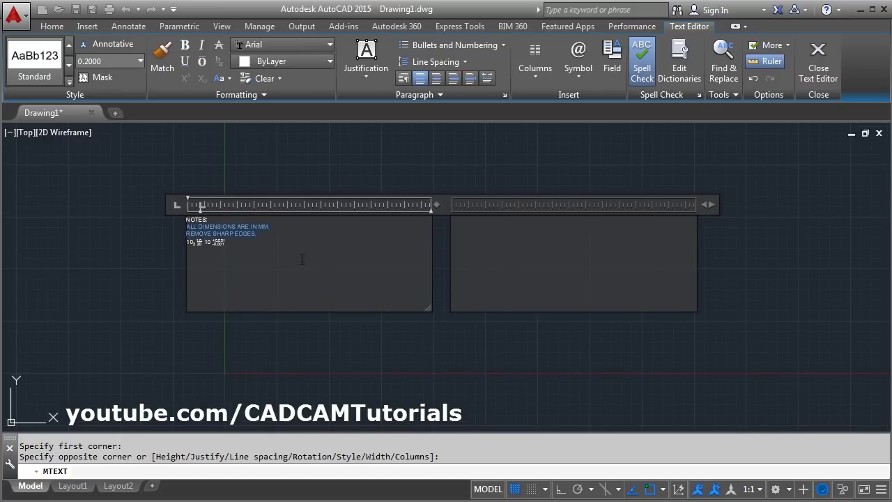
pyautogui.moveTo(423, 305); pyautogui.dragTo(424, 255)
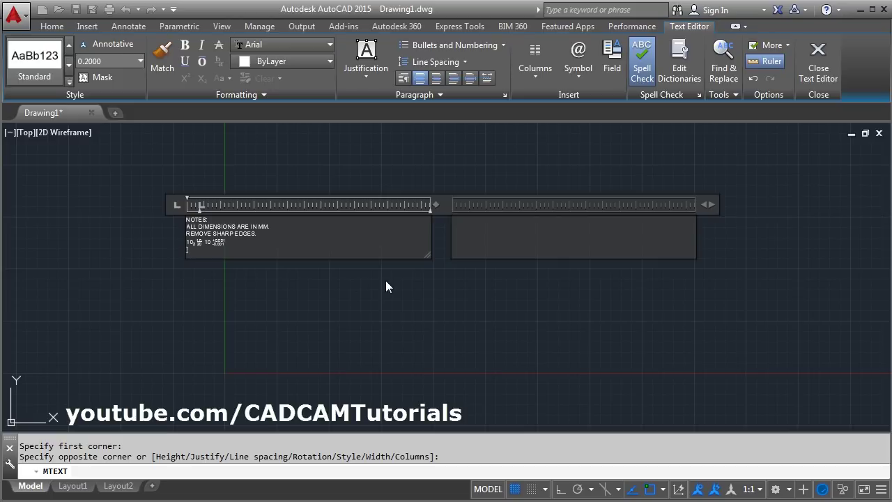
# Type a long line of filler text, then set columns to No Columns
pyautogui.write('SADFASASD FA SASDFAS FASDFASDFSADF ASD ASDFA DSFA SDF ASDF ASD')
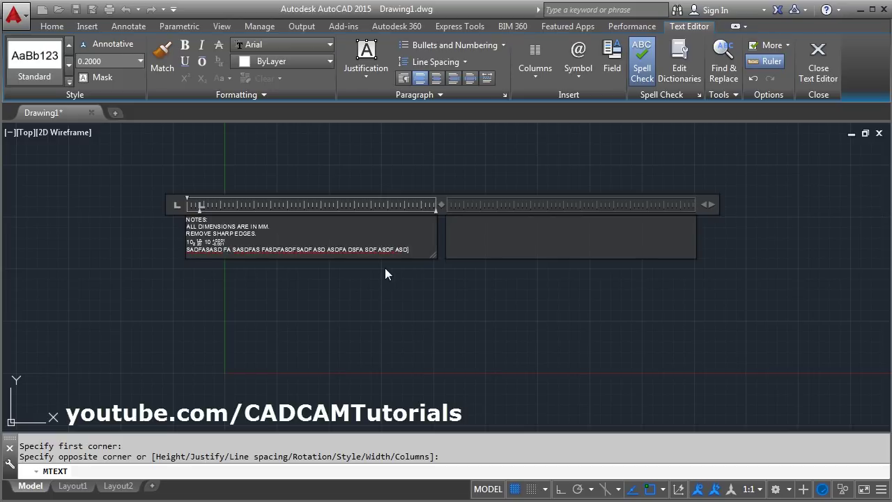
pyautogui.write('F ASDFAS FASDF ASDFASDF')
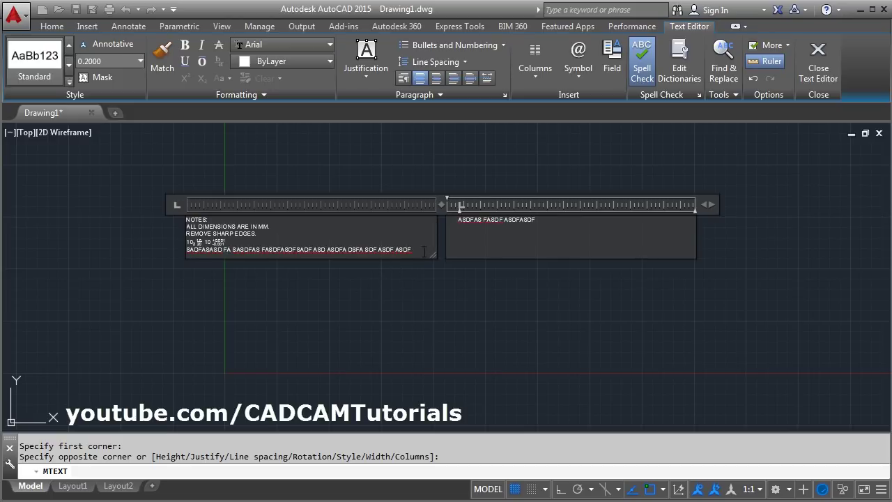
pyautogui.write('SDF ASDF AFASDFASDF DF ASDFAS SDF ASDFASDF')
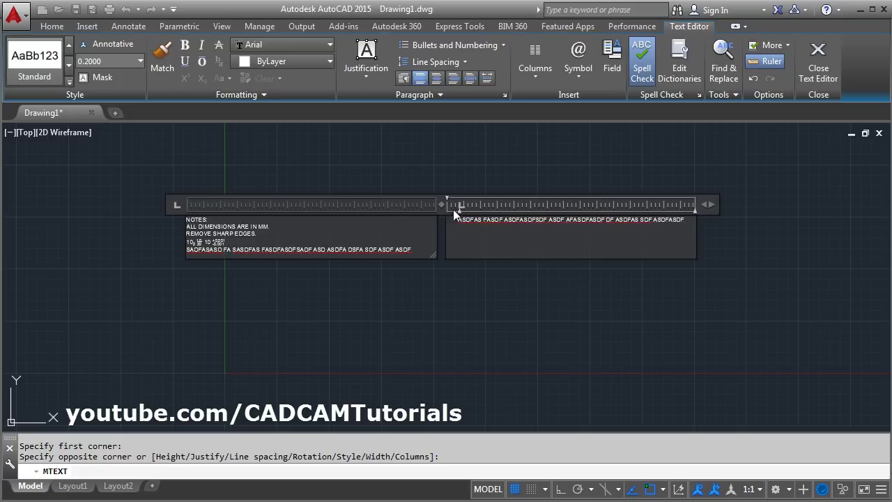
pyautogui.click(538, 77)
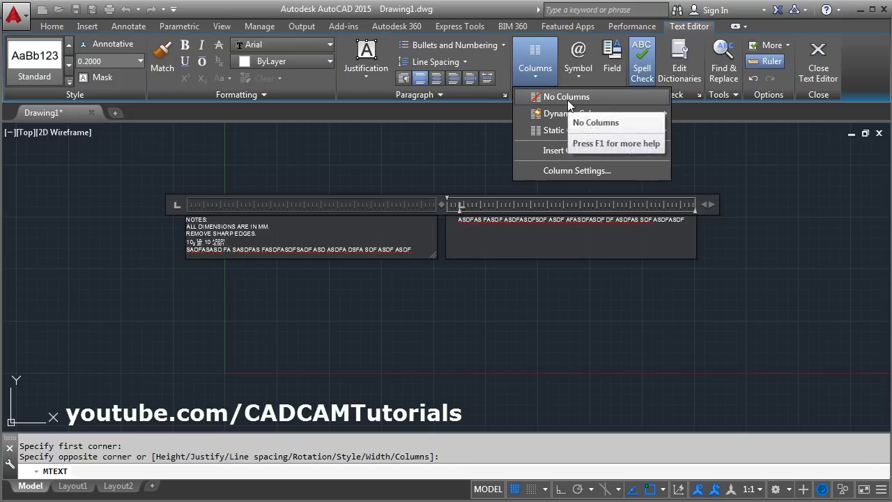
pyautogui.click(567, 97)
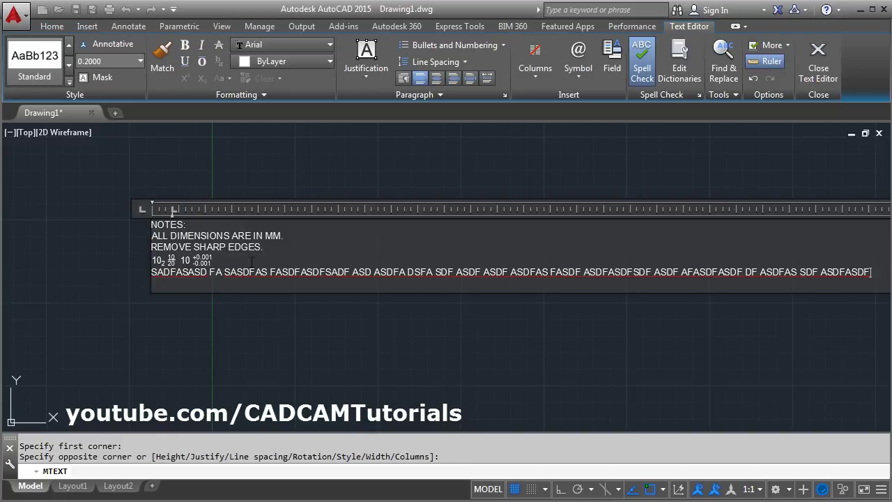
# Type 10 followed by degree and diameter symbols, then 20
pyautogui.scroll(5, 196, 320)
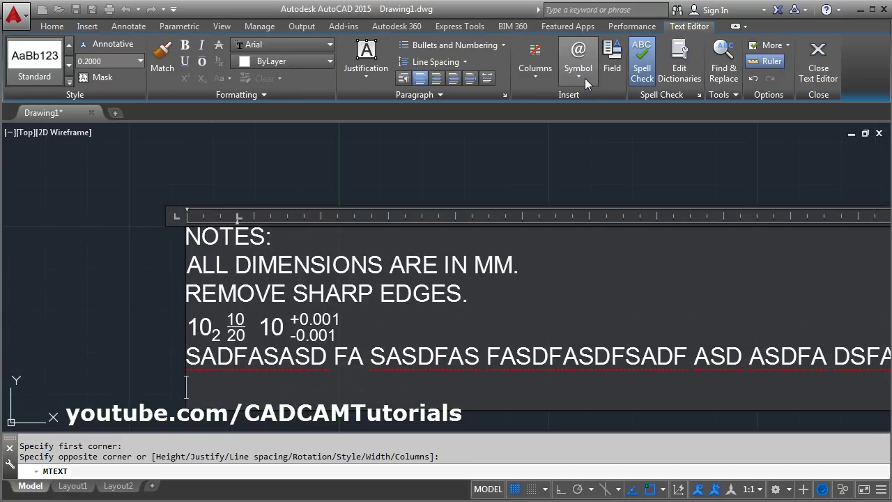
pyautogui.click(584, 78)
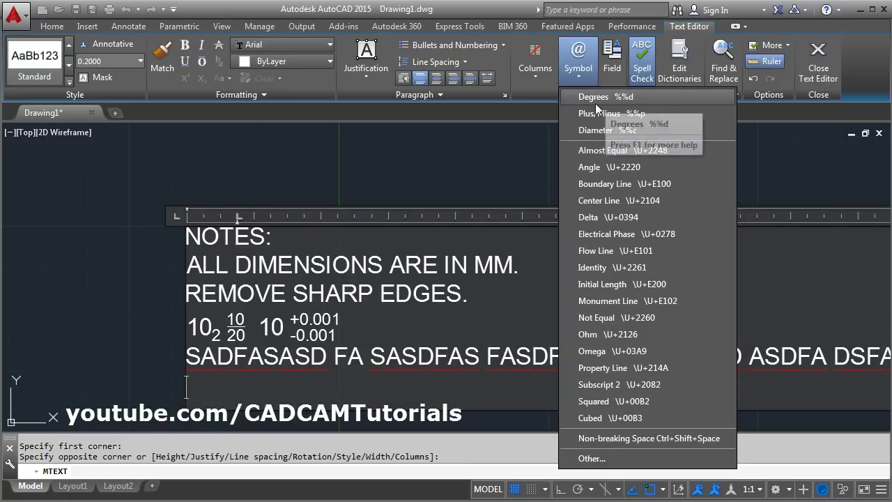
pyautogui.click(234, 400)
pyautogui.write('10')
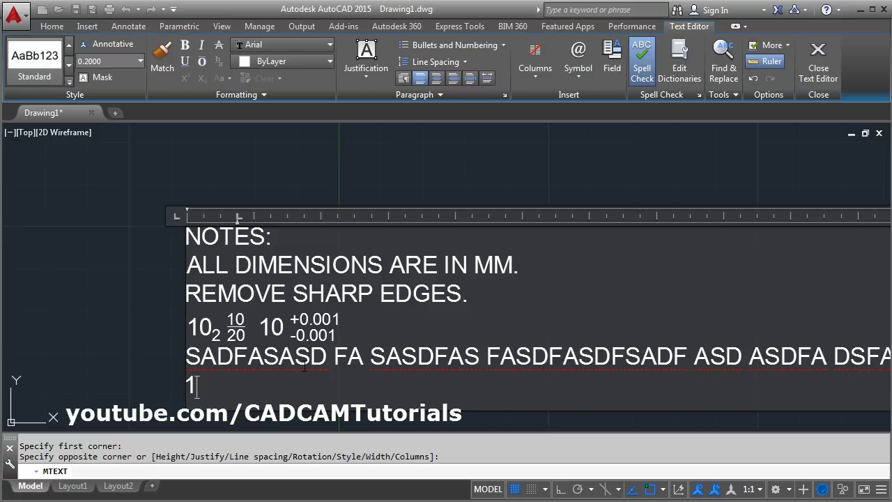
pyautogui.click(578, 62)
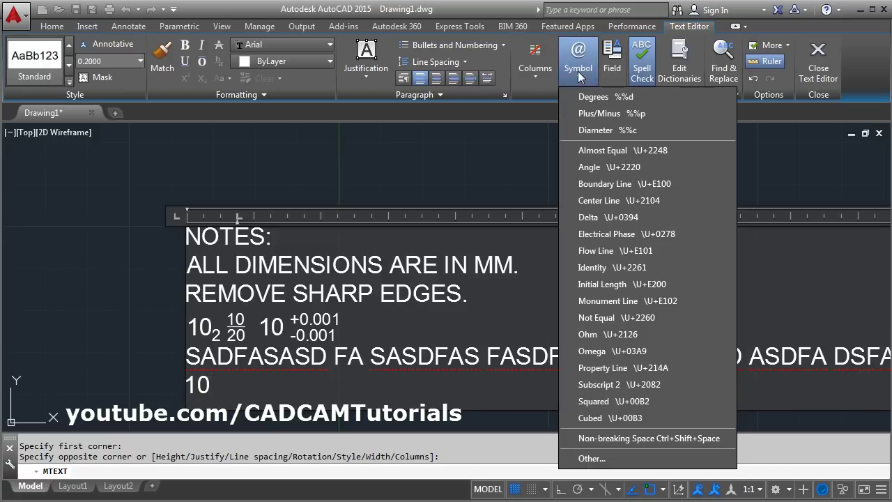
pyautogui.click(588, 147)
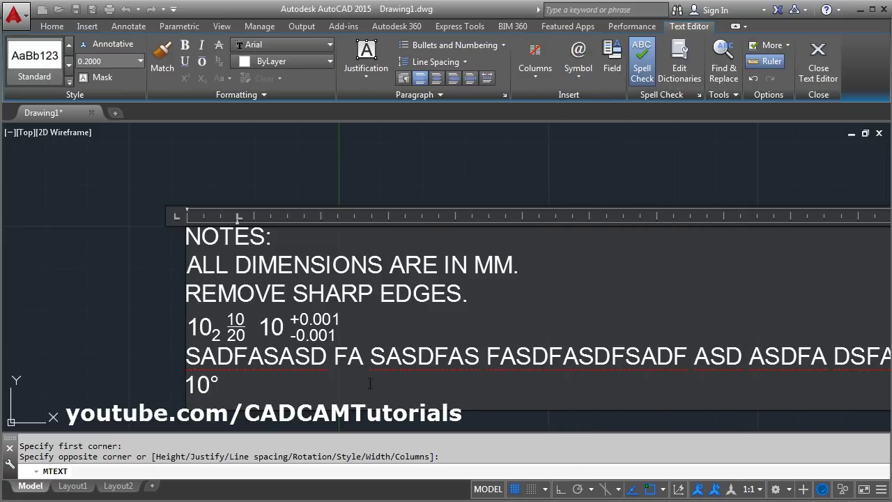
pyautogui.click(578, 63)
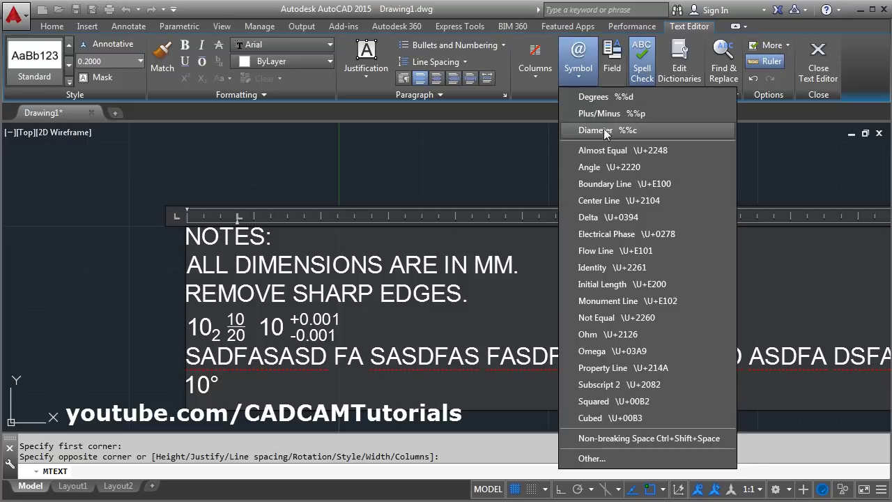
pyautogui.click(599, 128)
pyautogui.write('20')
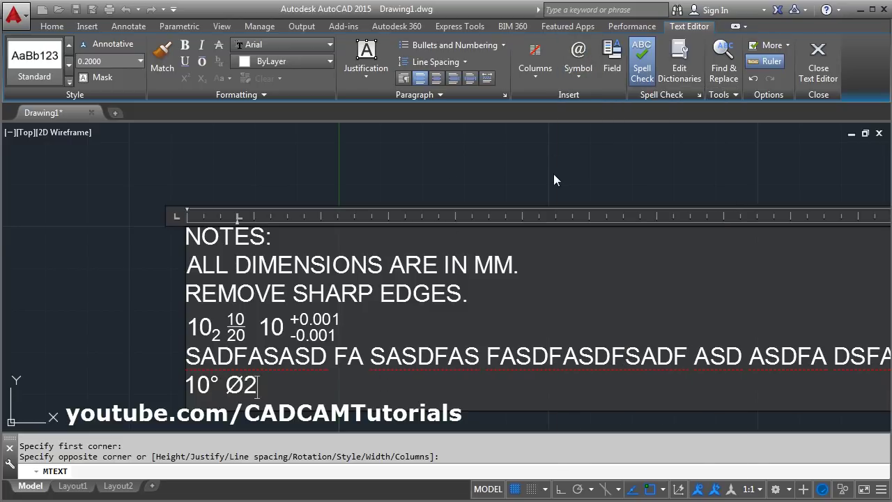
# Add ± 0.001 followed by the Ohm and Electrical Phase symbols
pyautogui.click(584, 82)
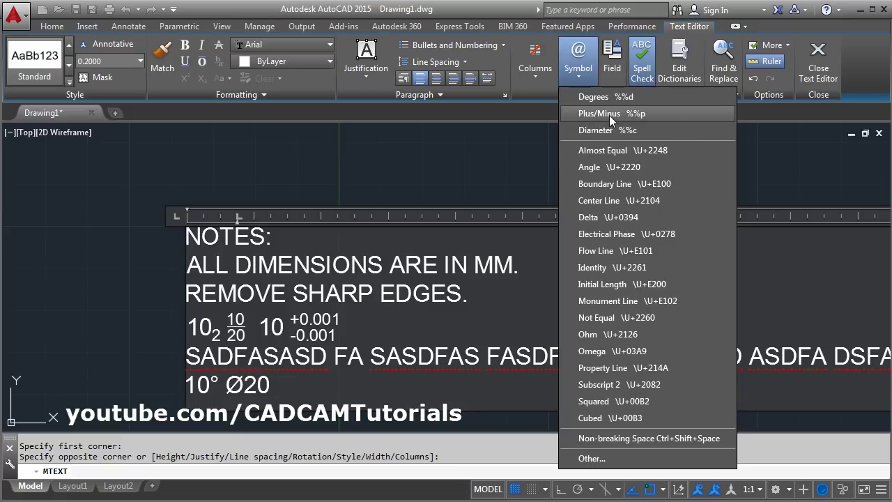
pyautogui.click(609, 115)
pyautogui.write('0.001')
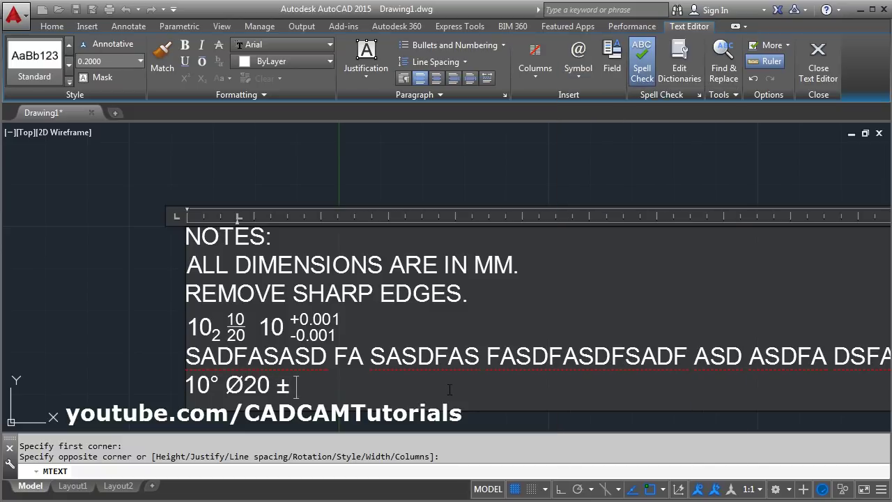
pyautogui.click(578, 60)
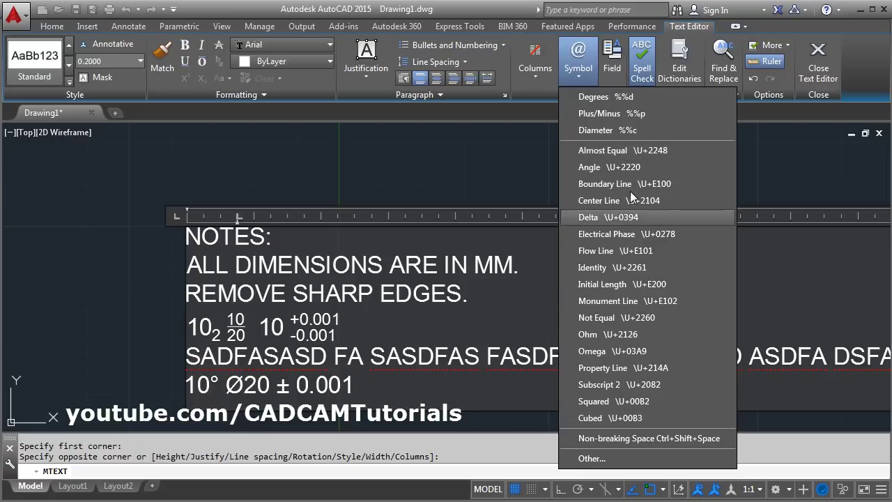
pyautogui.click(594, 336)
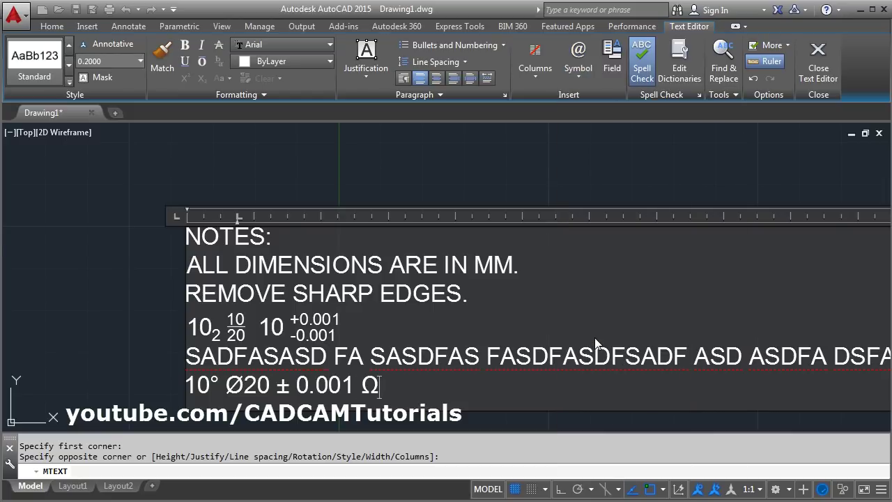
pyautogui.click(578, 61)
pyautogui.click(608, 236)
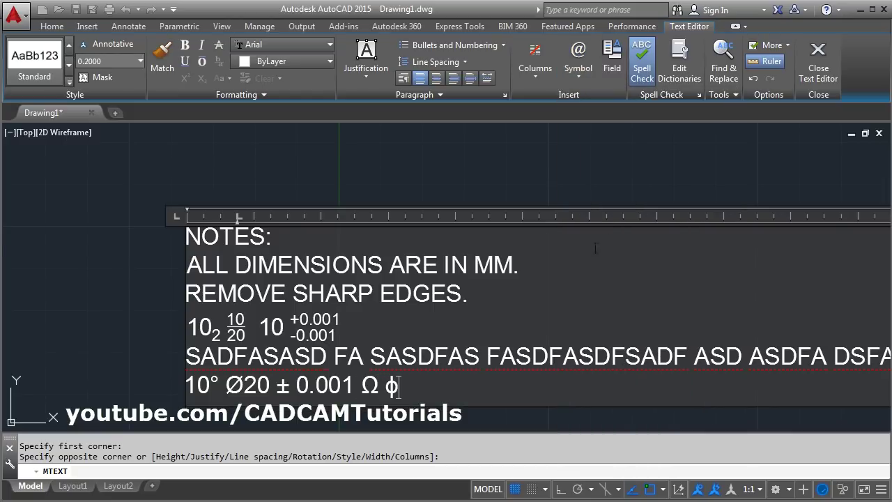
pyautogui.click(578, 59)
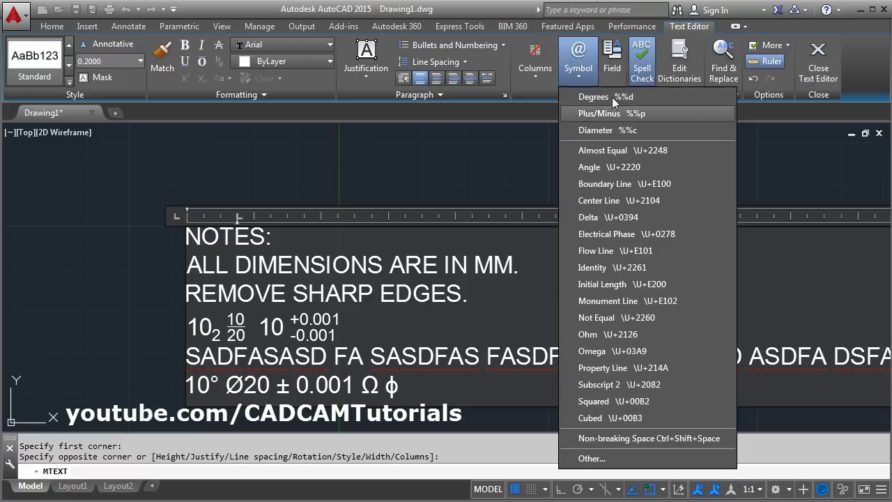
# Copy the Wingdings skull glyph from Character Map and paste it after ϕ
pyautogui.click(596, 458)
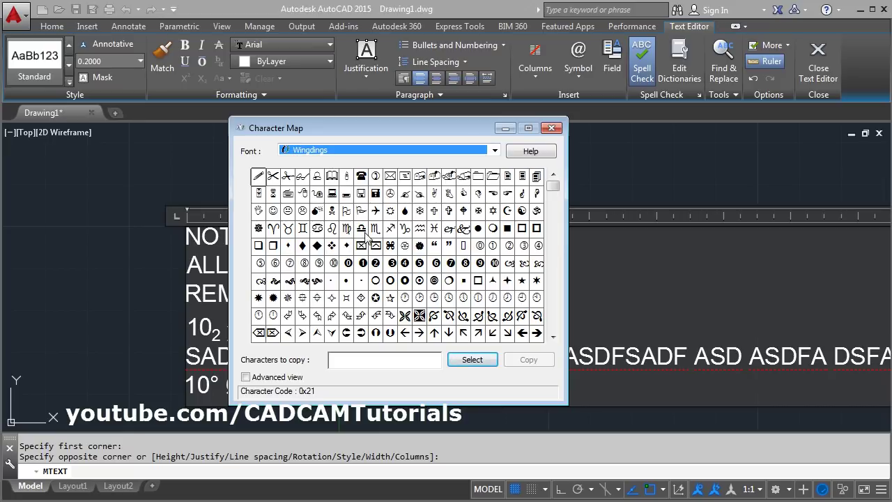
pyautogui.click(331, 210)
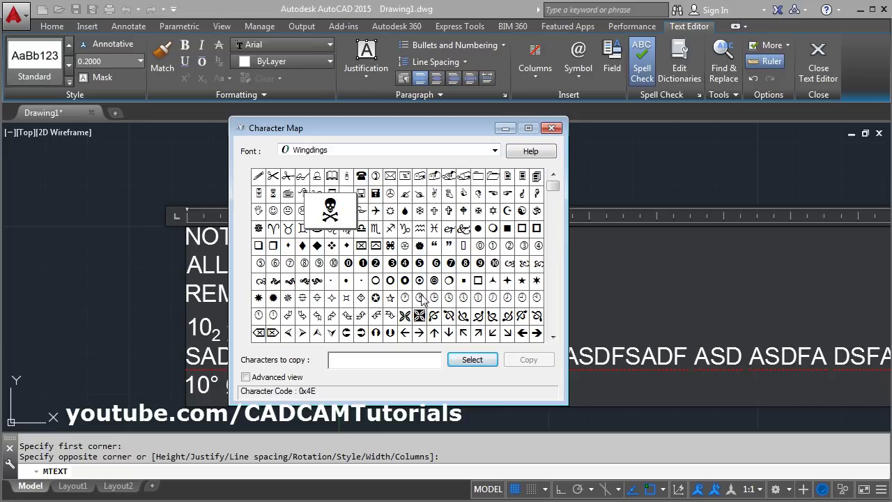
pyautogui.click(473, 359)
pyautogui.click(528, 360)
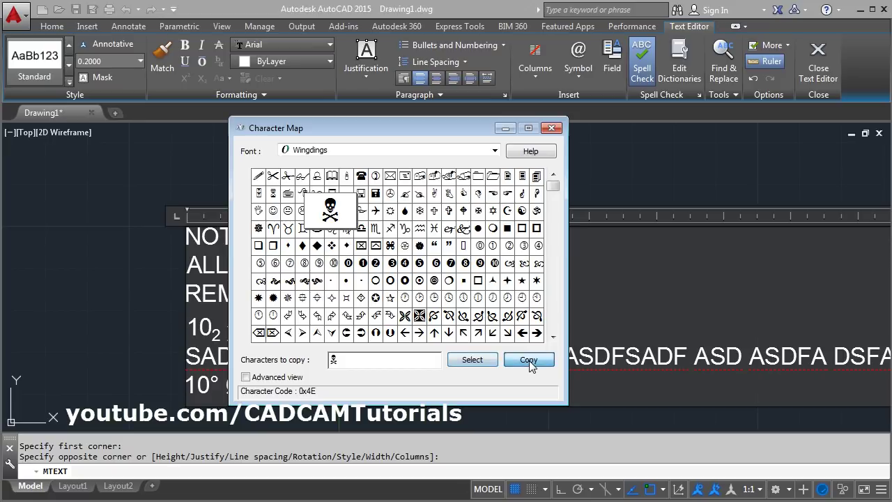
pyautogui.click(551, 129)
pyautogui.rightClick(439, 395)
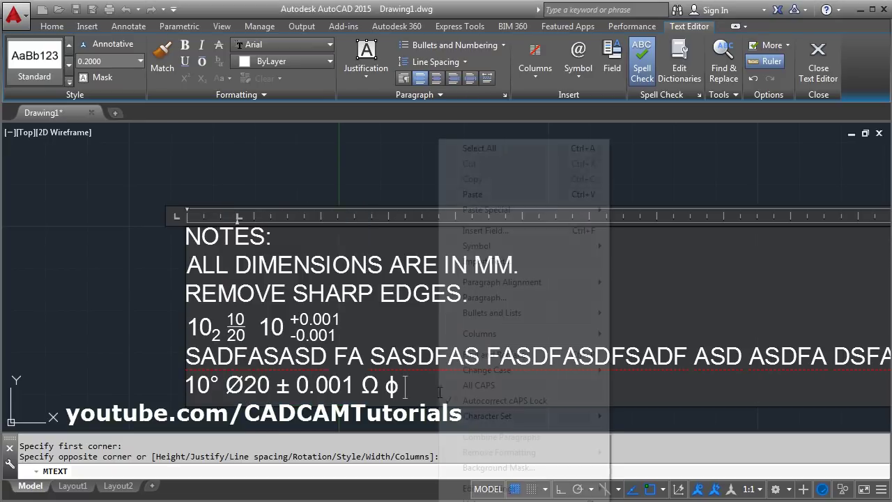
pyautogui.click(472, 194)
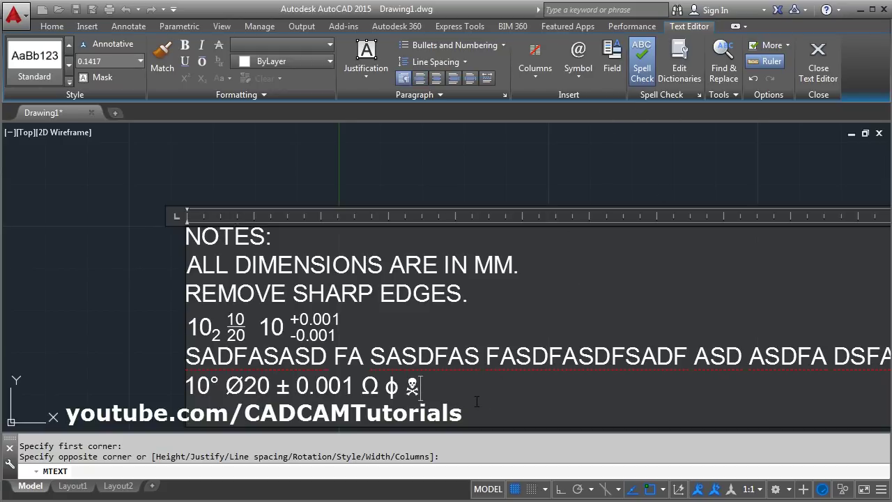
# Insert an uppercase Filename field reading DRAWING1.DWG below the symbol line and close the text editor
pyautogui.click(611, 73)
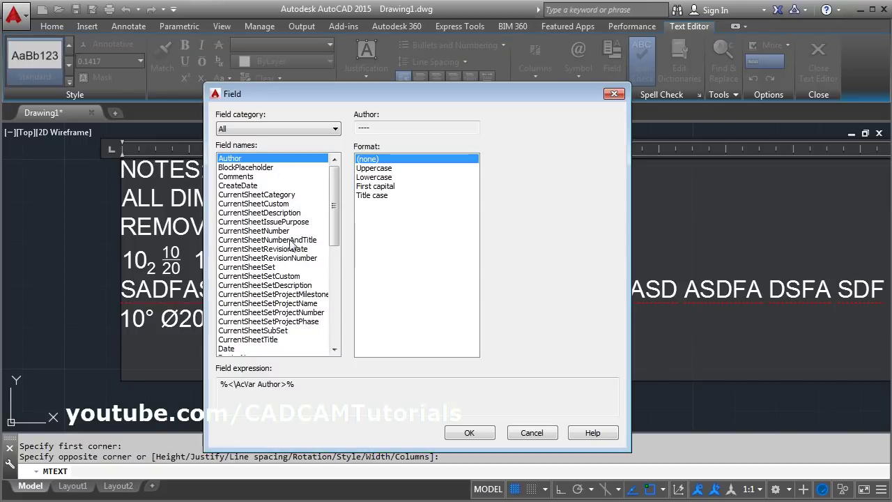
pyautogui.moveTo(333, 229); pyautogui.dragTo(336, 263)
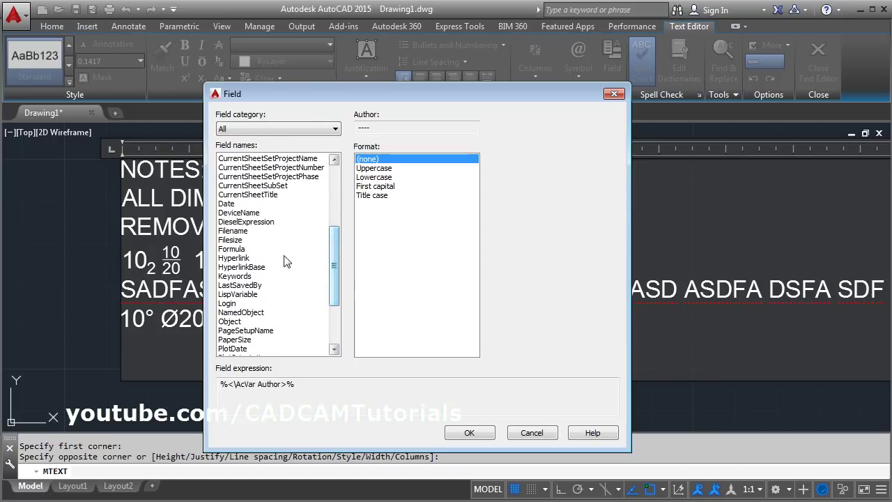
pyautogui.click(232, 231)
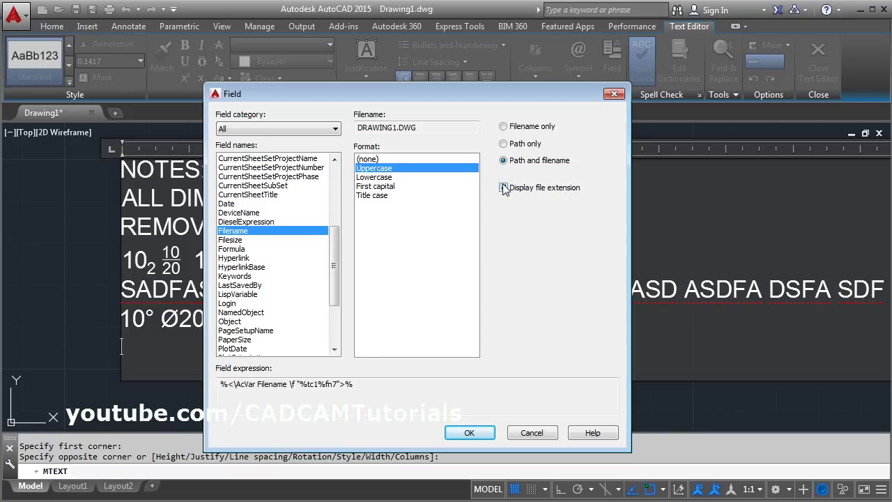
pyautogui.click(469, 432)
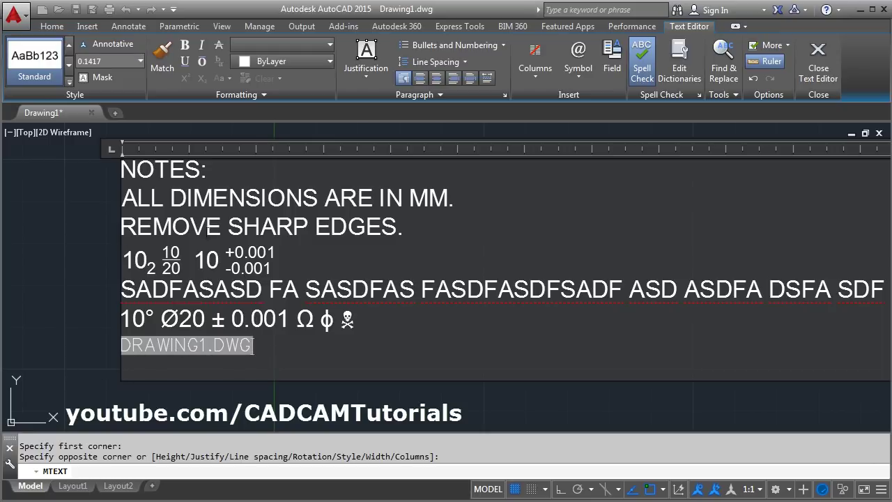
pyautogui.click(55, 332)
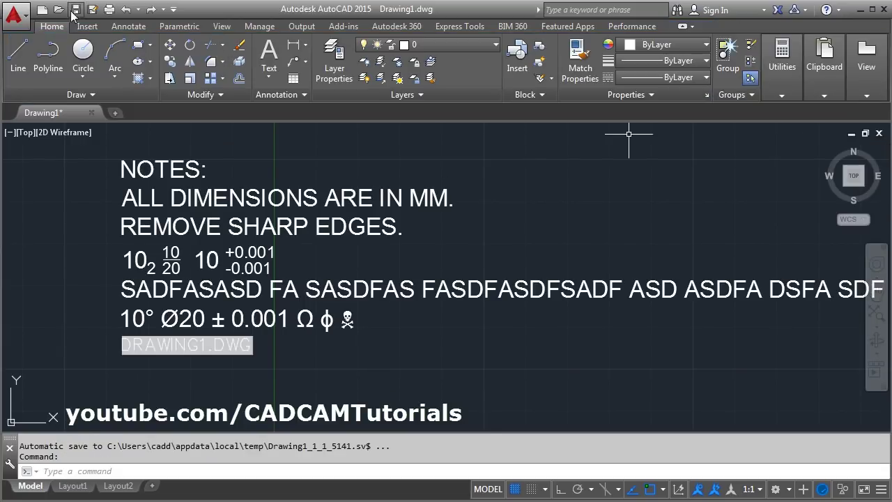
# Save the drawing as Drawing1.dwg in the Documents folder
pyautogui.hotkey('ctrl', 's')
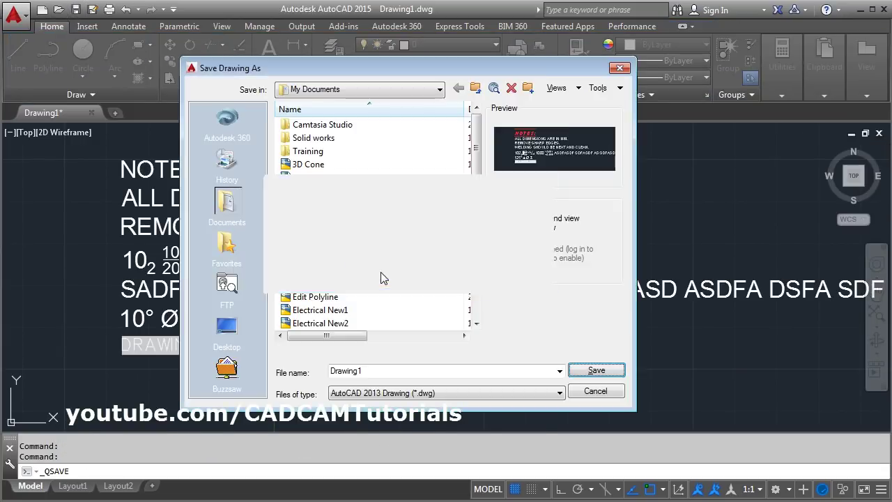
pyautogui.press('Return')
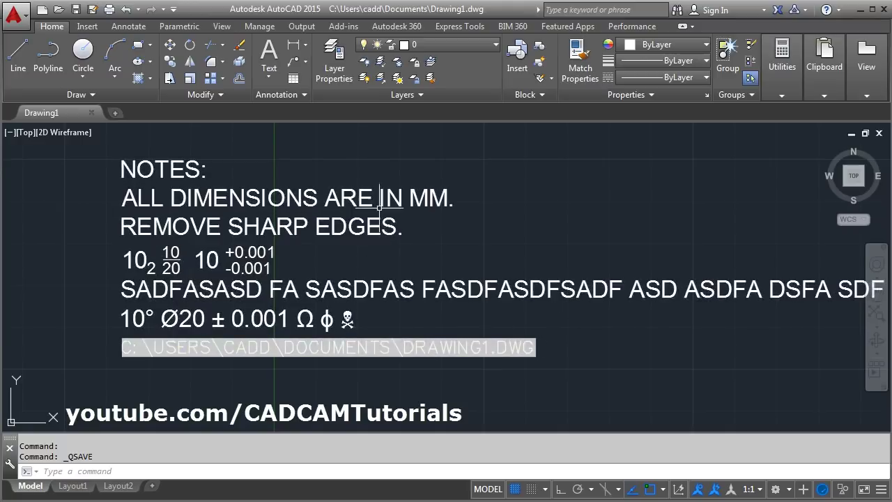
# Reopen the NOTES text and narrow its box so the filler text wraps over four lines
pyautogui.click(355, 229)
pyautogui.doubleClick(355, 229)
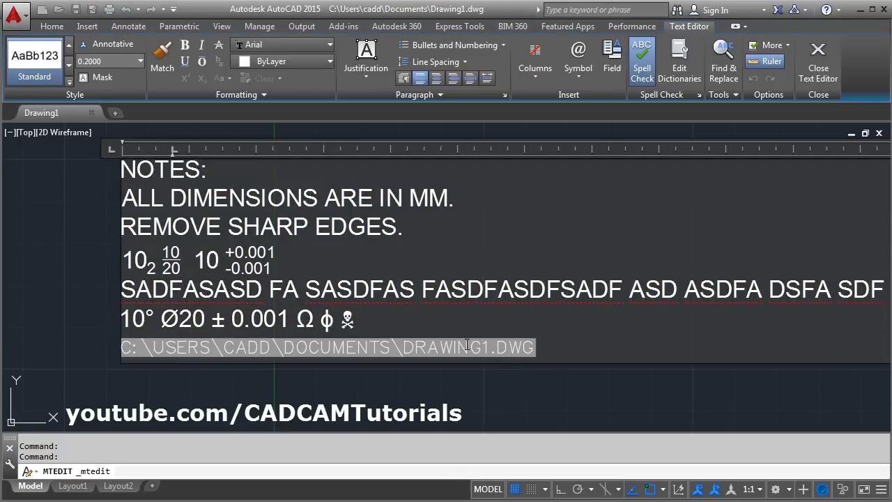
pyautogui.scroll(-6, 363, 263)
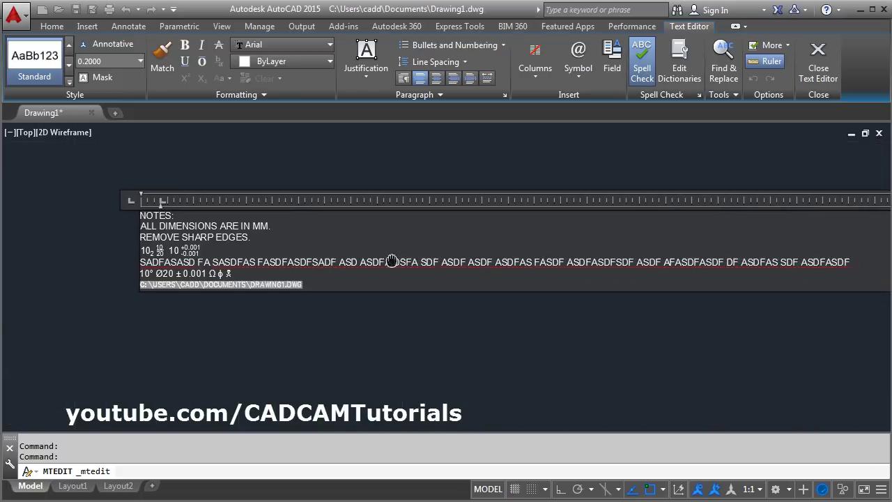
pyautogui.scroll(2, 537, 249)
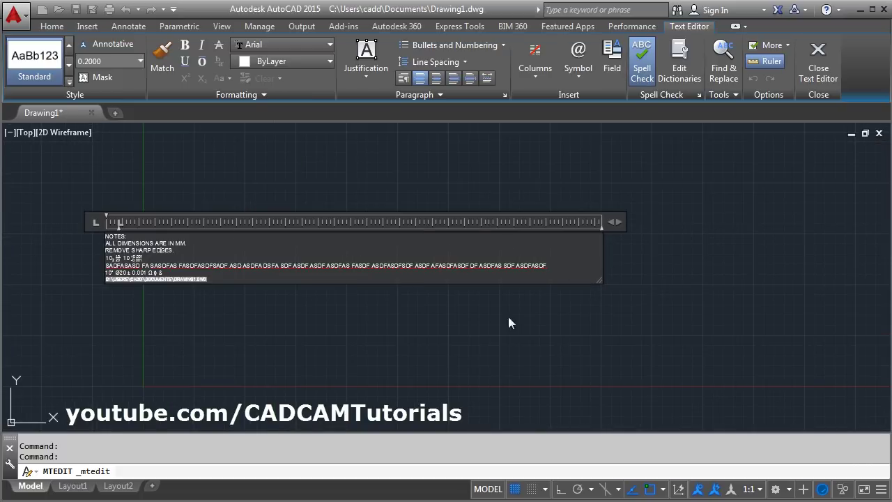
pyautogui.click(597, 280)
pyautogui.moveTo(597, 281); pyautogui.dragTo(249, 316)
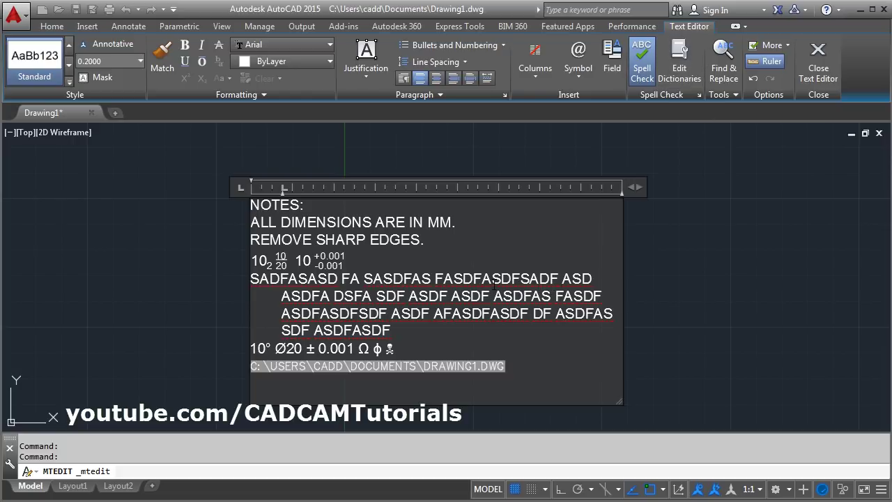
# Review spelling suggestions and the Find and Replace dialog for the note without making changes
pyautogui.rightClick(494, 280)
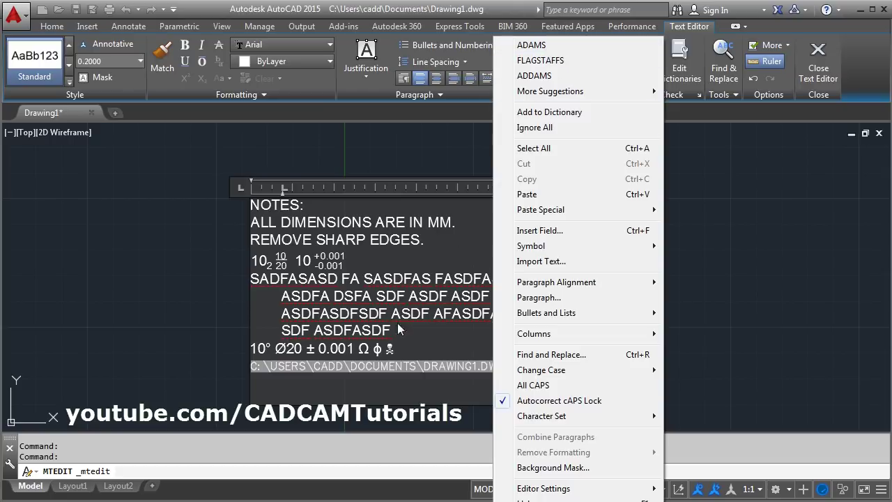
pyautogui.click(415, 298)
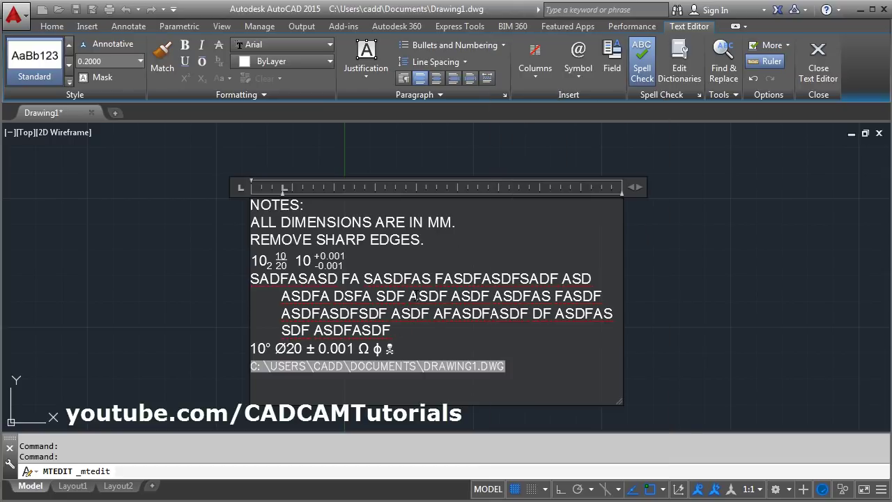
pyautogui.click(724, 66)
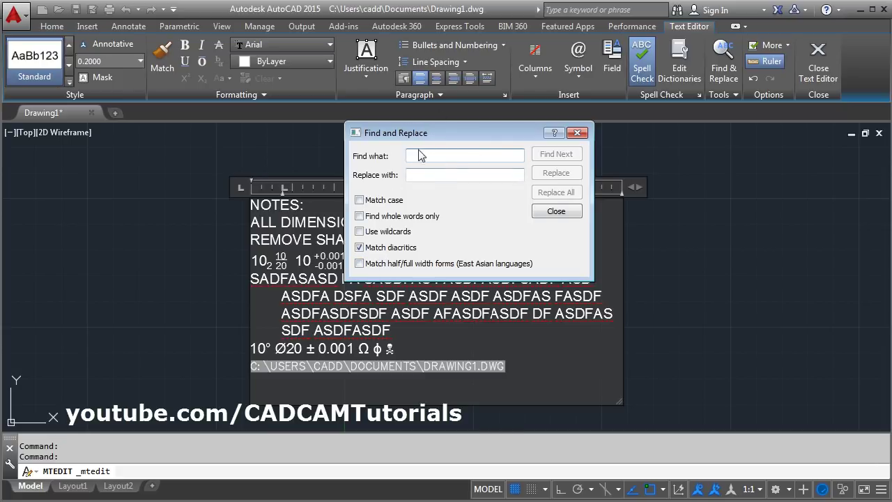
pyautogui.click(576, 133)
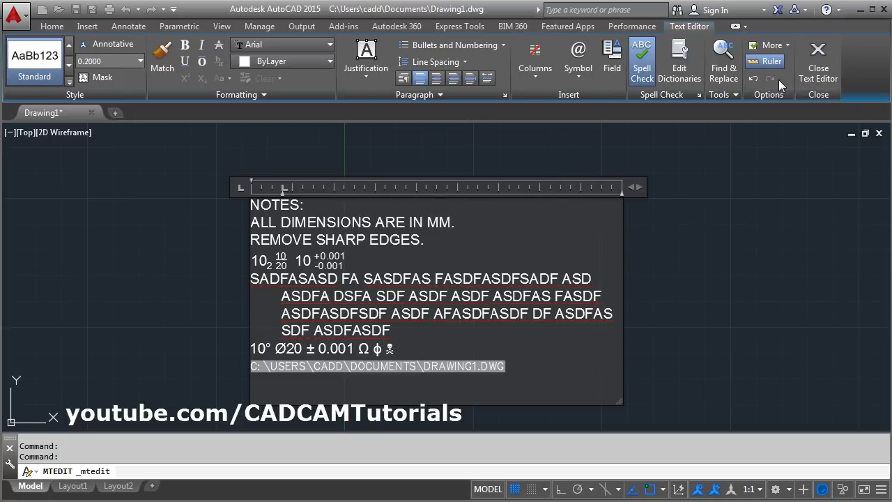
pyautogui.click(734, 96)
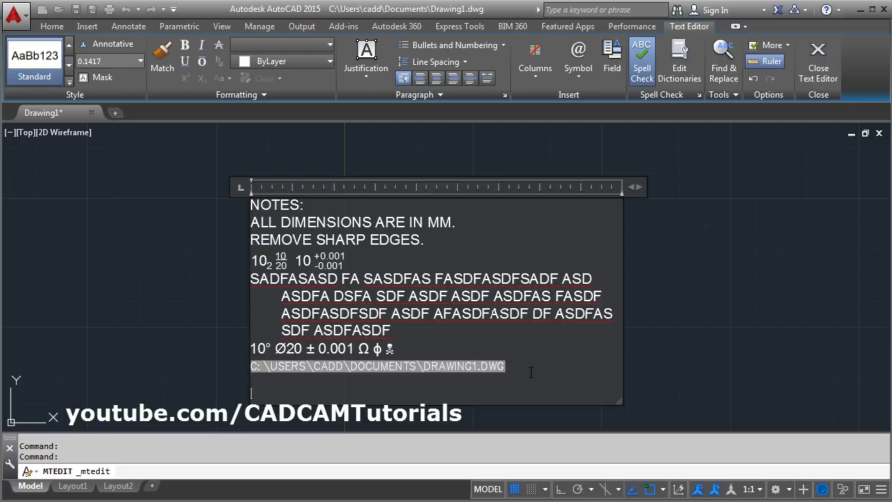
# Import Mtext trial.txt so 'This is trial of MText text import' ends the note
pyautogui.click(733, 97)
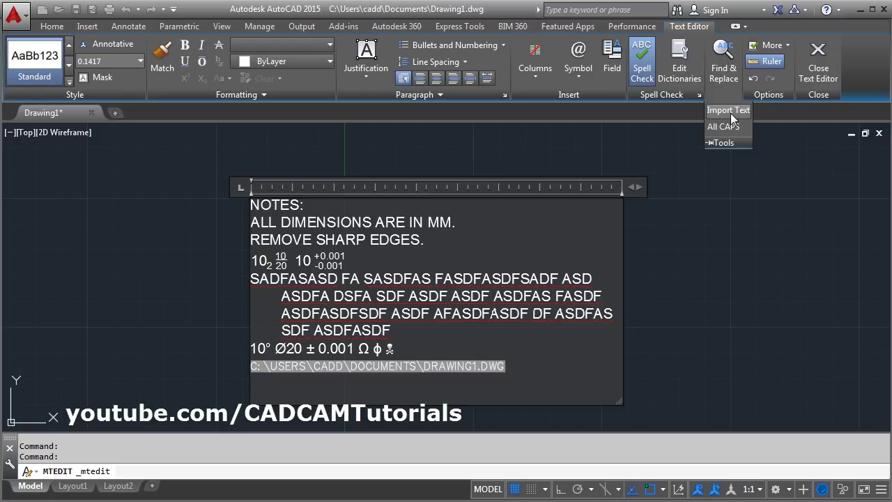
pyautogui.click(728, 110)
pyautogui.moveTo(387, 100); pyautogui.dragTo(389, 57)
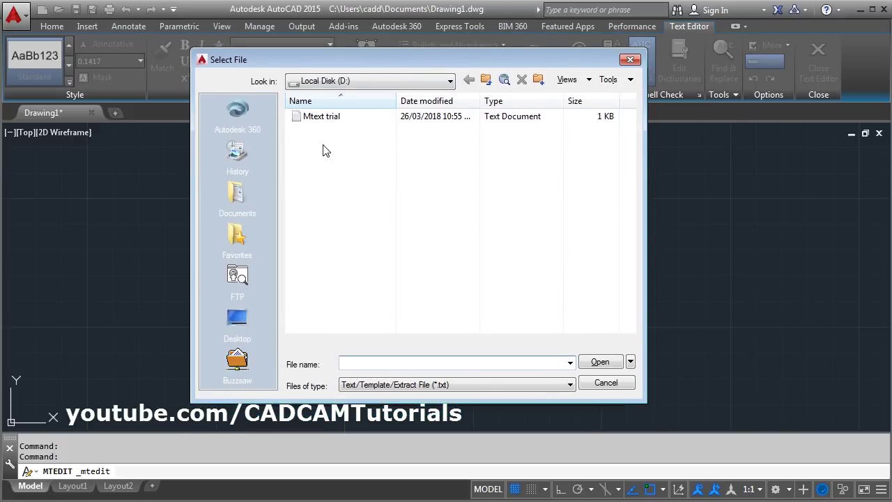
pyautogui.click(313, 118)
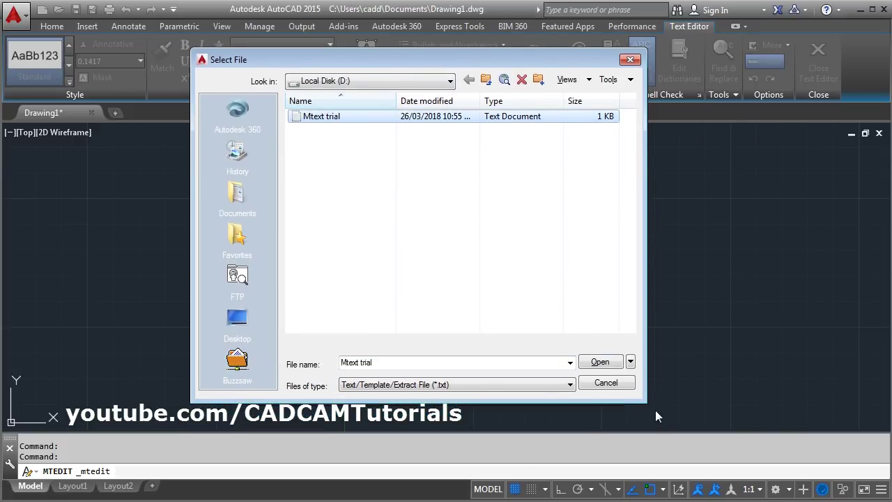
pyautogui.click(605, 362)
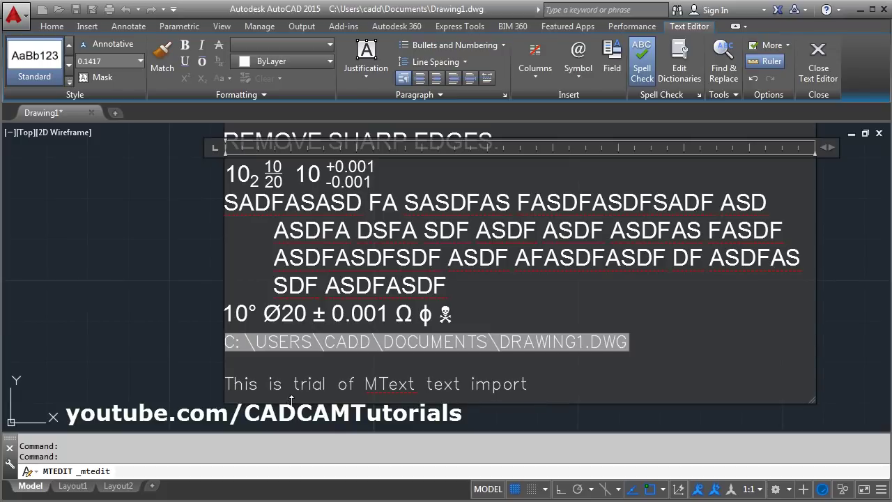
pyautogui.scroll(-3, 472, 384)
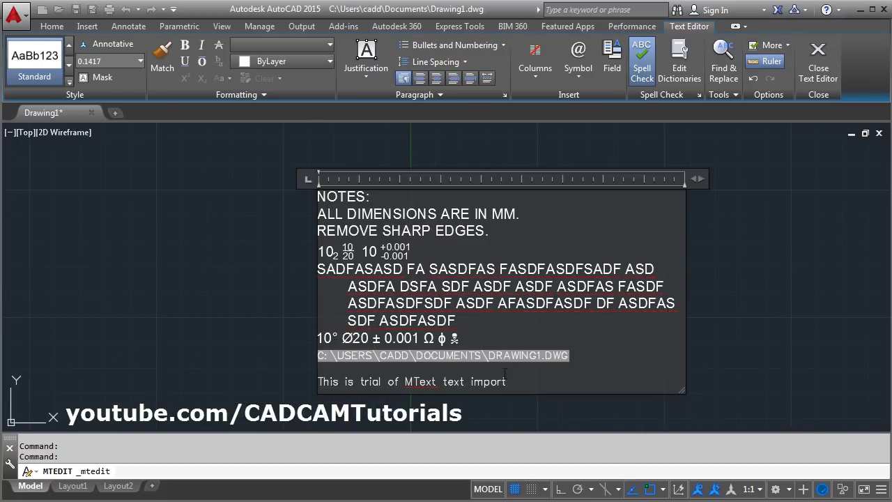
# Format the NOTES: heading in red Arial Black
pyautogui.scroll(2, 402, 184)
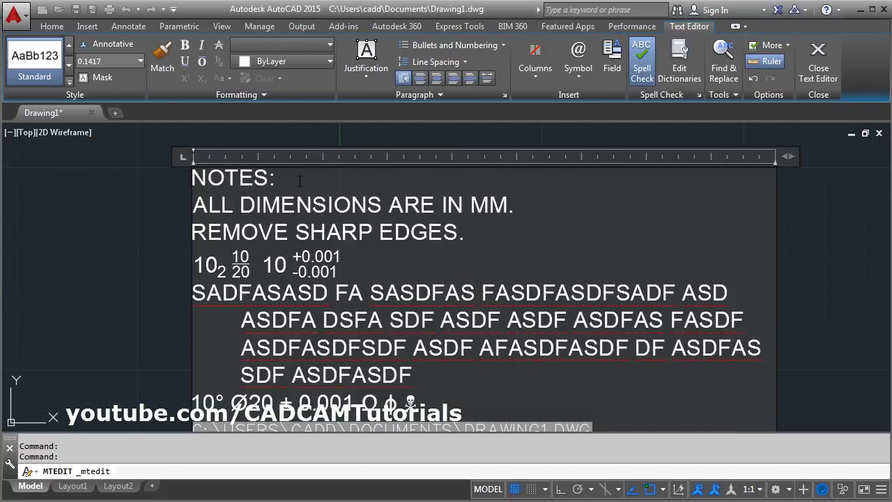
pyautogui.moveTo(301, 180); pyautogui.dragTo(178, 182)
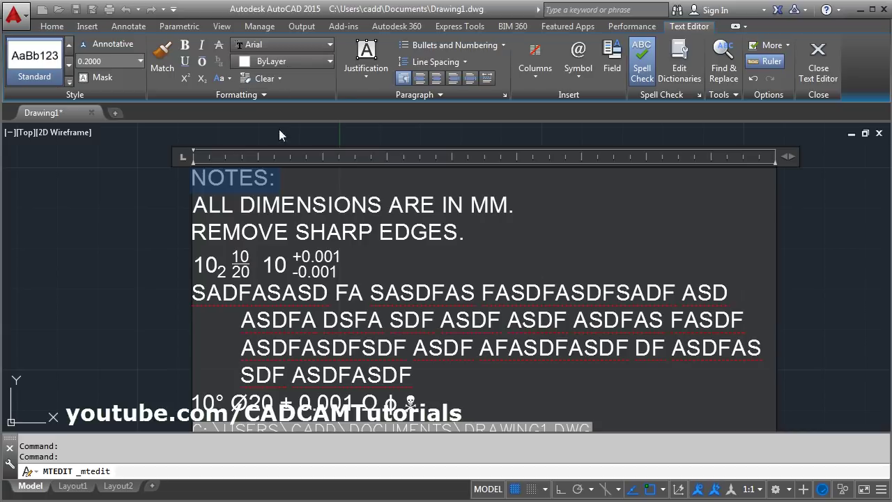
pyautogui.click(289, 44)
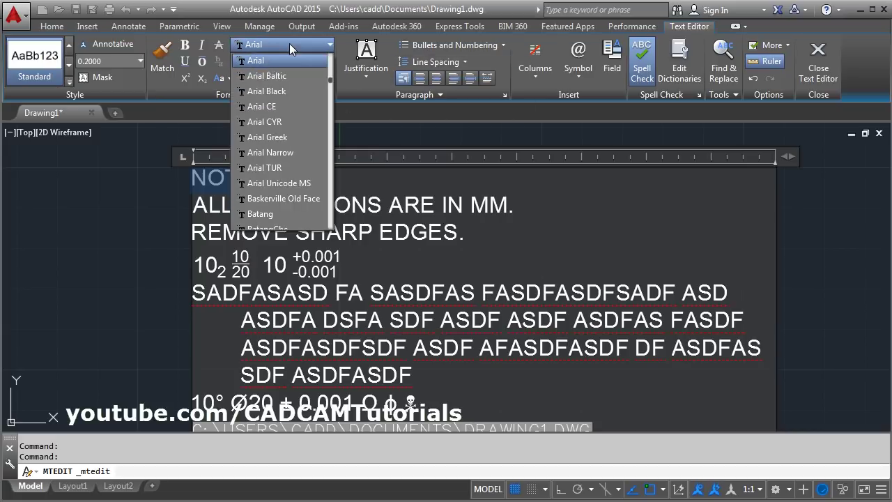
pyautogui.click(281, 94)
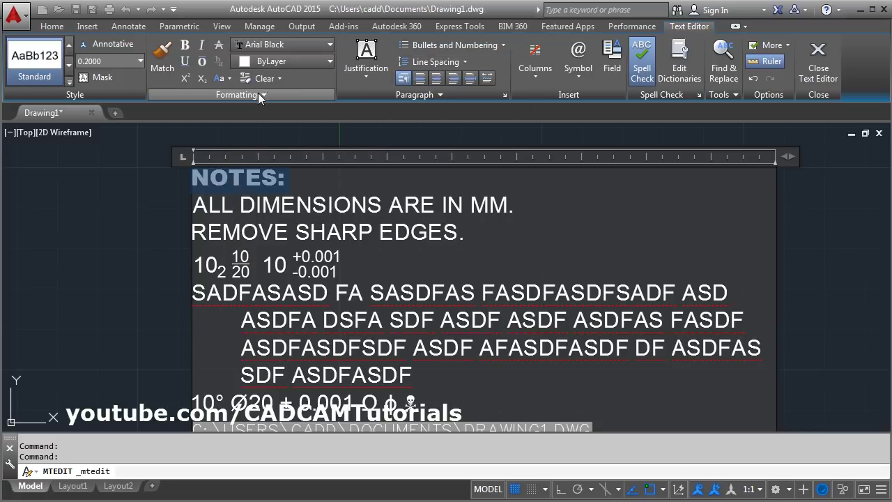
pyautogui.click(278, 62)
pyautogui.click(283, 142)
pyautogui.click(295, 232)
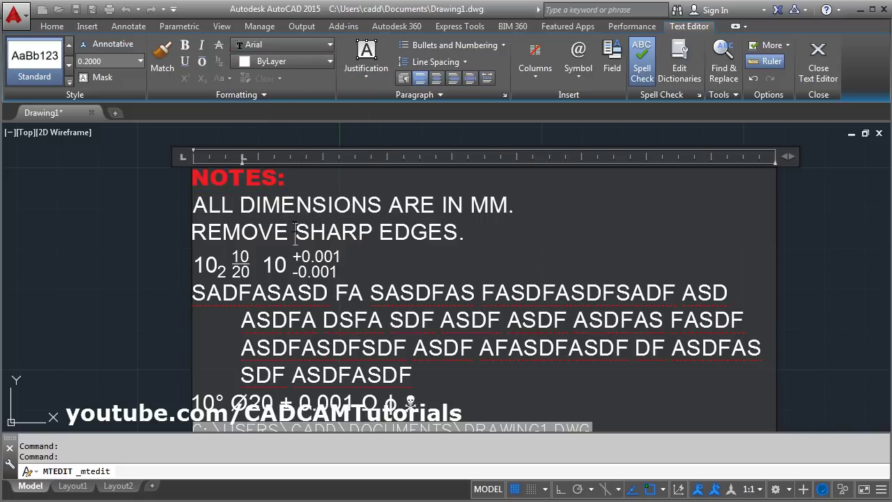
# Match the heading's red Arial Black formatting onto several words of the filler paragraph
pyautogui.moveTo(292, 179); pyautogui.dragTo(195, 180)
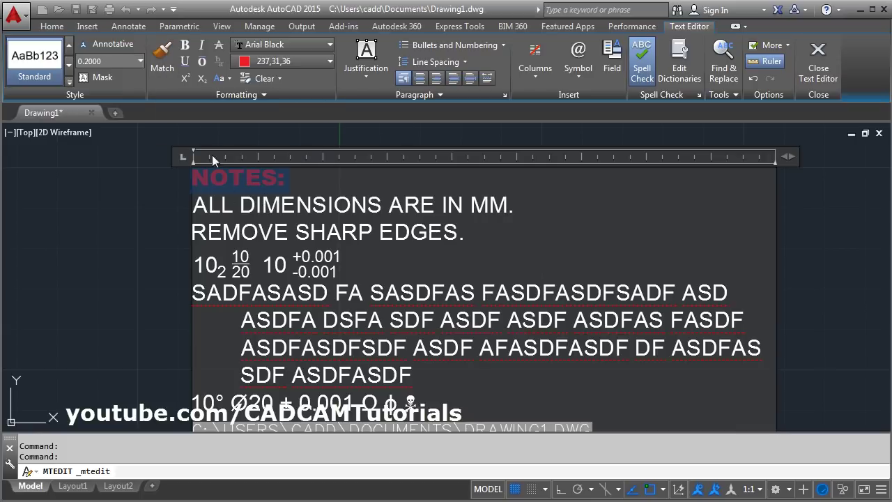
pyautogui.click(162, 62)
pyautogui.moveTo(371, 293); pyautogui.dragTo(503, 322)
pyautogui.click(401, 282)
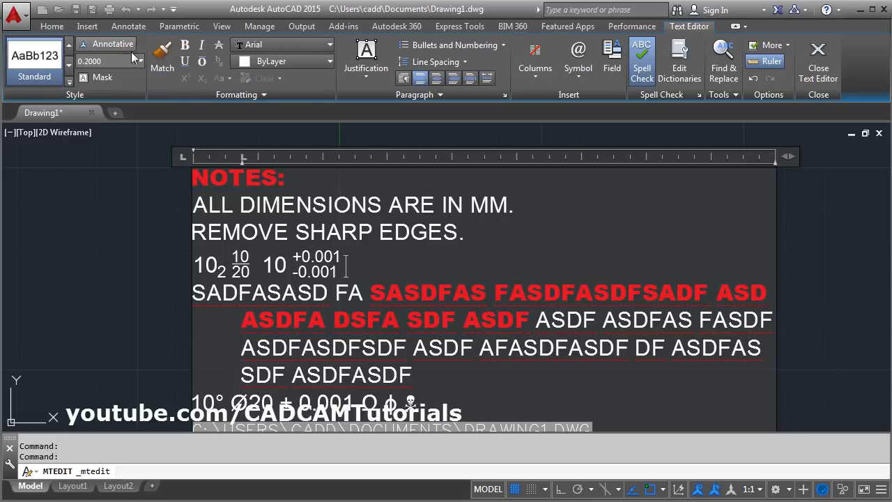
# Close the notes editor and draw a new multiline text box beside them
pyautogui.click(813, 77)
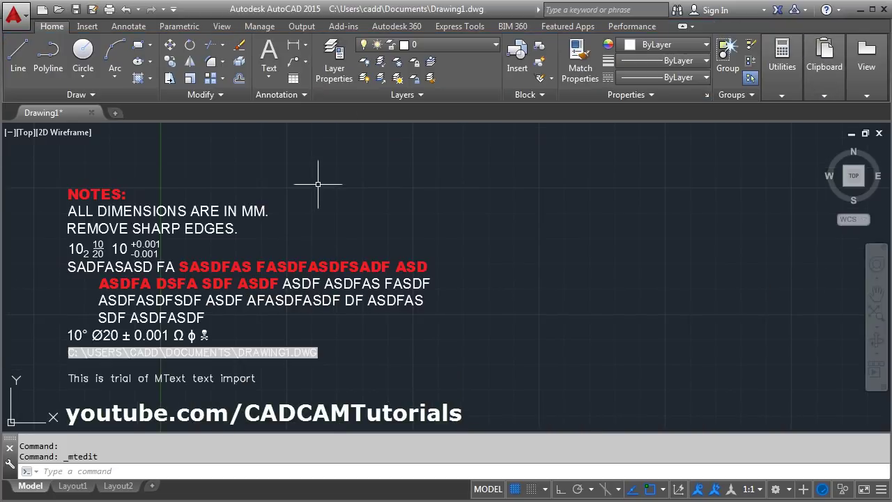
pyautogui.click(269, 56)
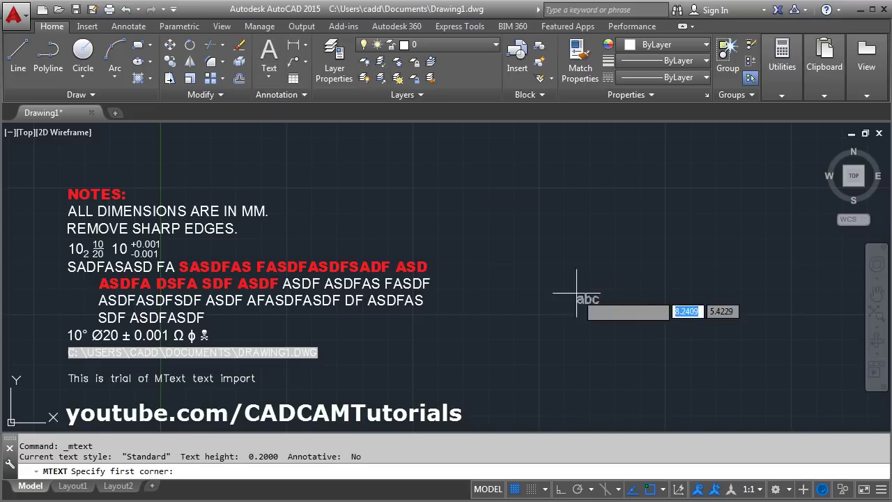
pyautogui.click(496, 207)
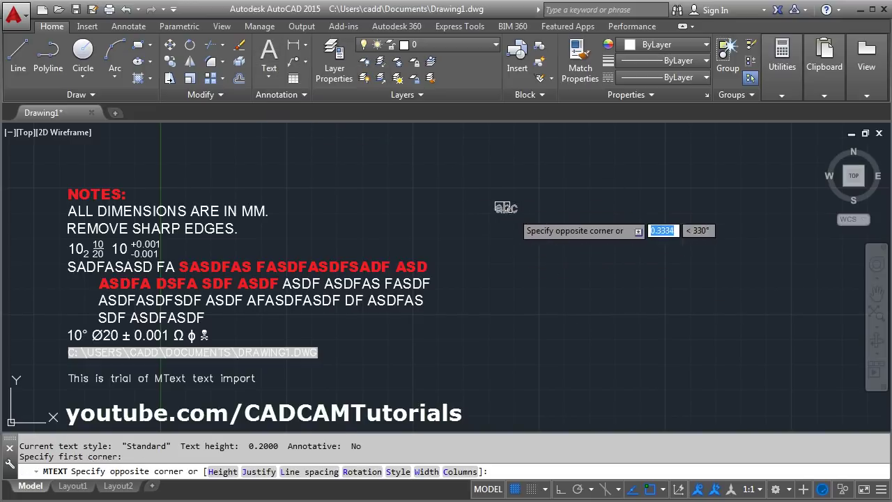
pyautogui.click(673, 287)
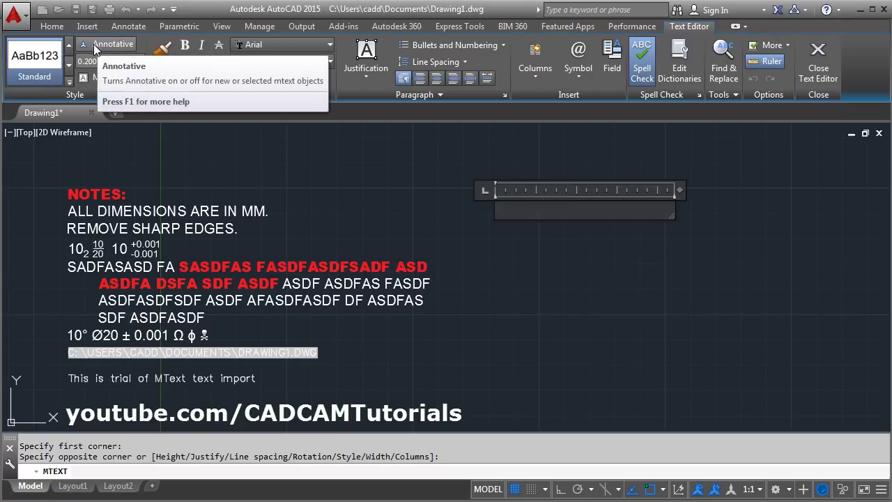
# Make the new note annotative, enter THIS IS A TRIAL FOR ANNOTATIVE, and finish it
pyautogui.click(97, 46)
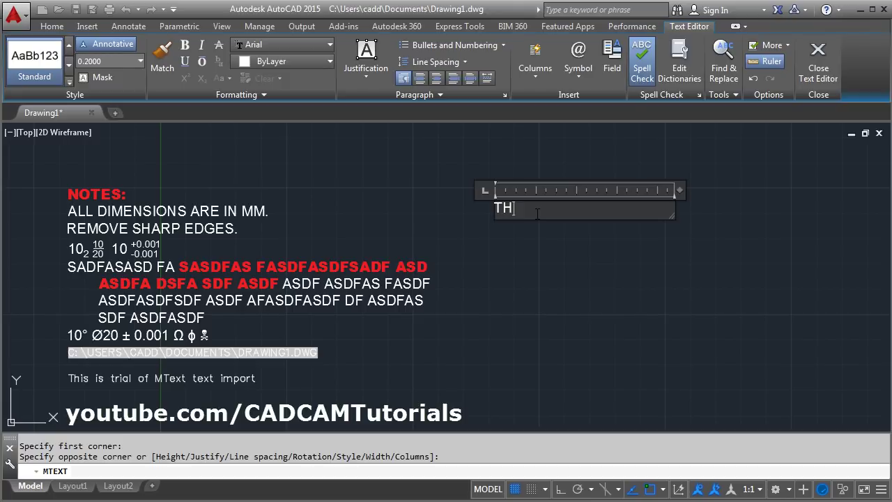
pyautogui.write('THIS IS A TRIAL FOR ANNOTATIVE')
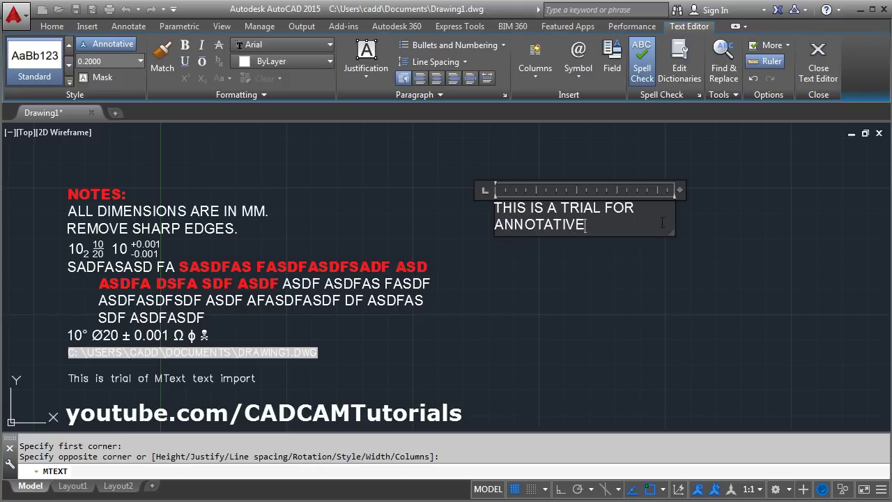
pyautogui.scroll(4, 735, 175)
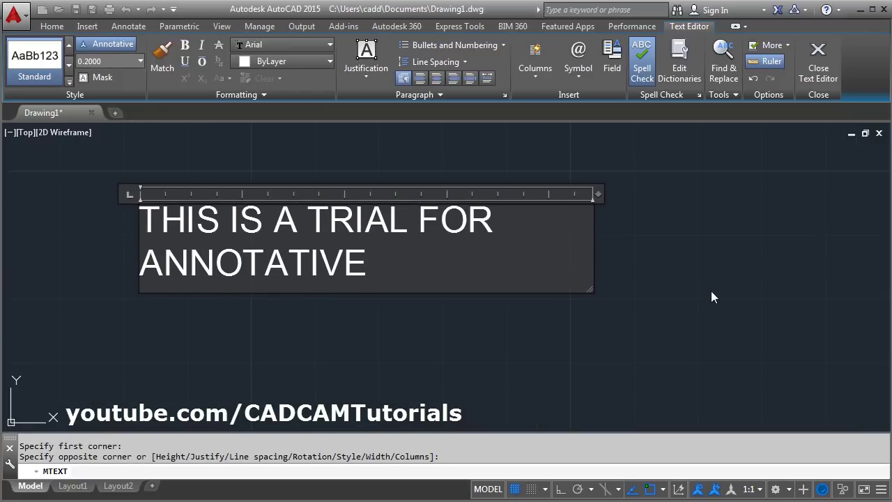
pyautogui.click(711, 297)
pyautogui.scroll(-2, 669, 261)
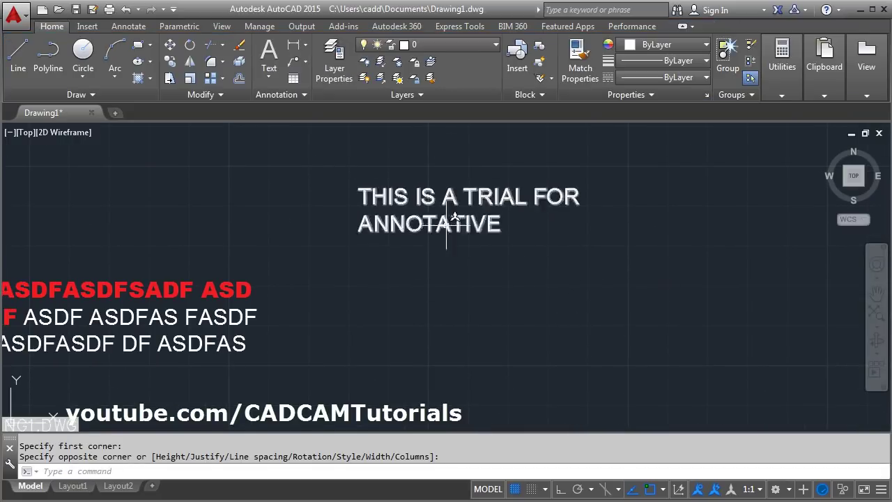
pyautogui.click(760, 491)
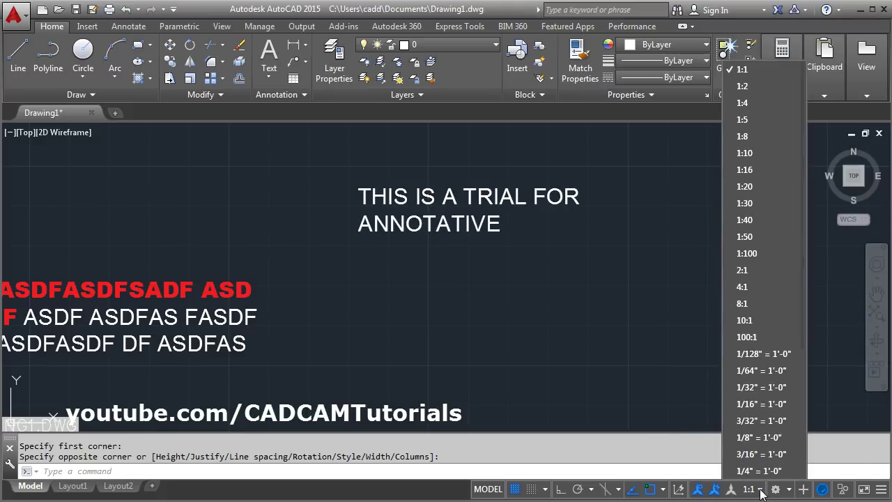
pyautogui.click(761, 85)
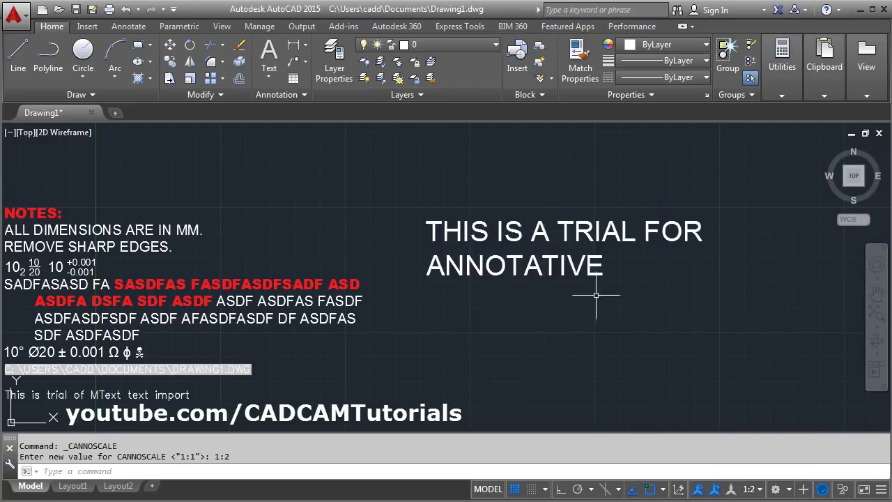
pyautogui.moveTo(595, 295); pyautogui.dragTo(486, 294, button='middle')
pyautogui.click(760, 490)
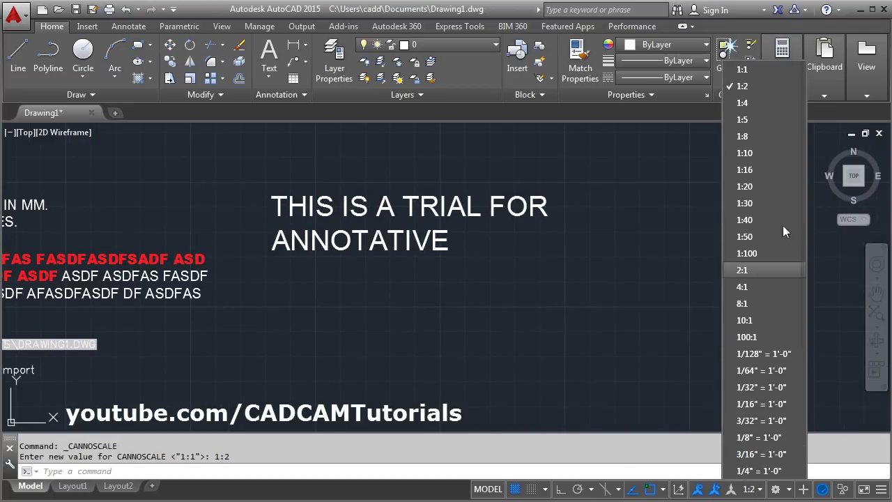
pyautogui.click(755, 104)
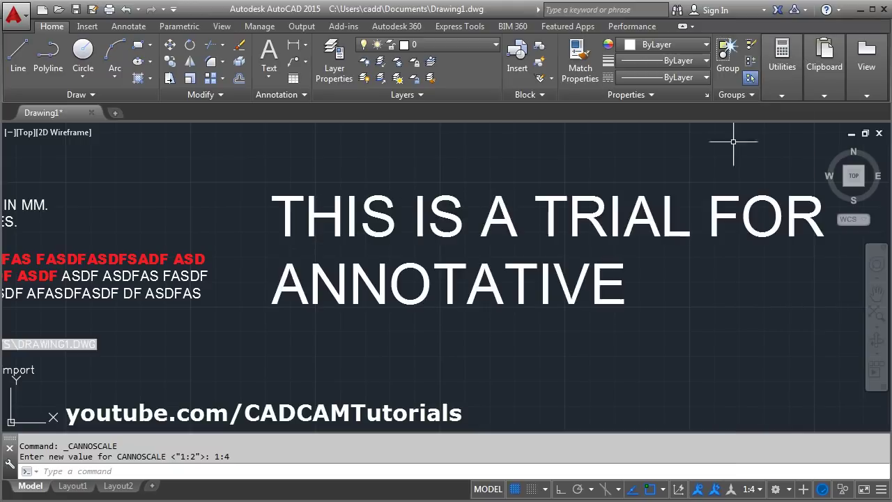
pyautogui.click(753, 489)
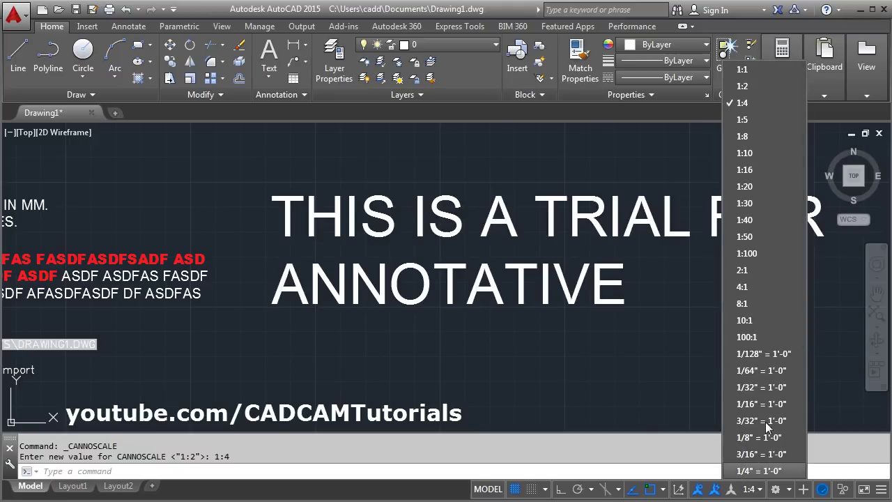
pyautogui.click(751, 270)
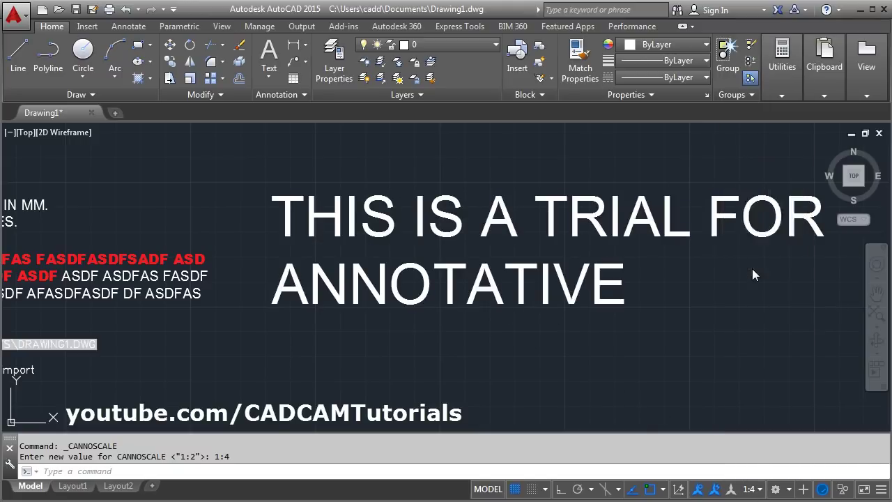
pyautogui.click(753, 489)
pyautogui.click(753, 72)
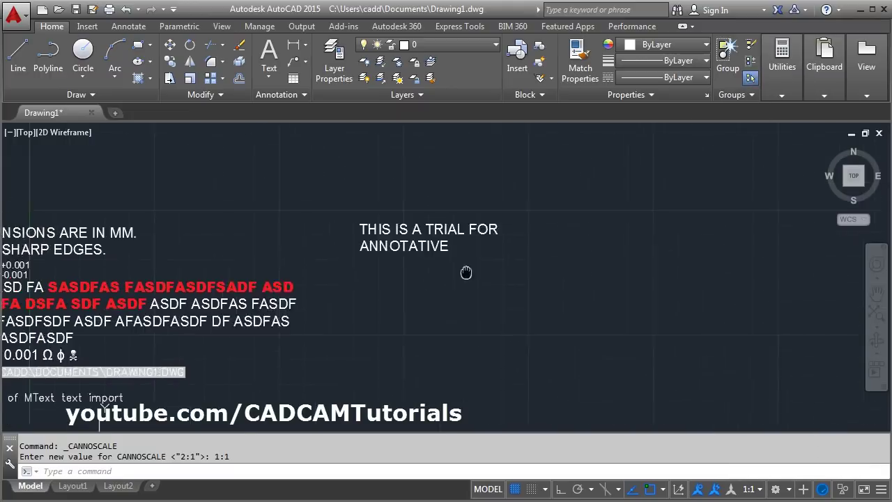